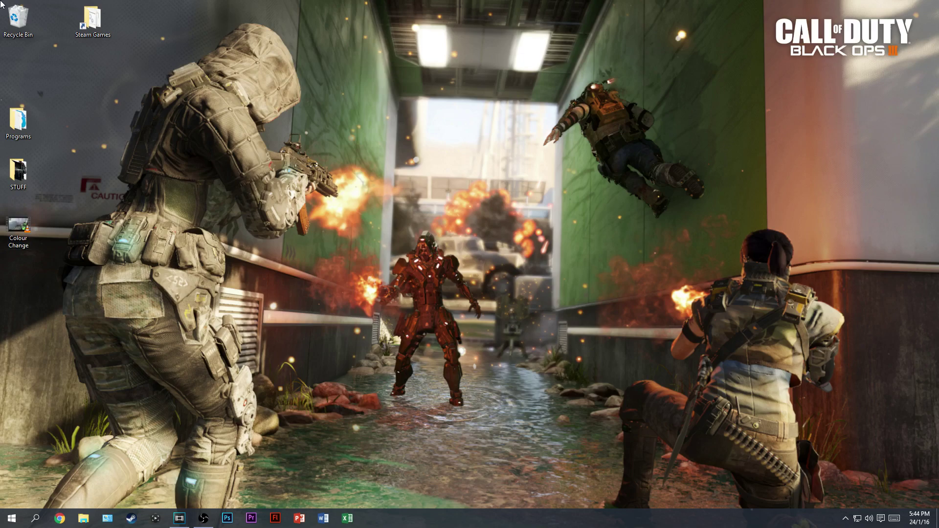
# Step: Play the finished Colour Change.mp4 full screen in VLC, then close it
pyautogui.doubleClick(16, 224)
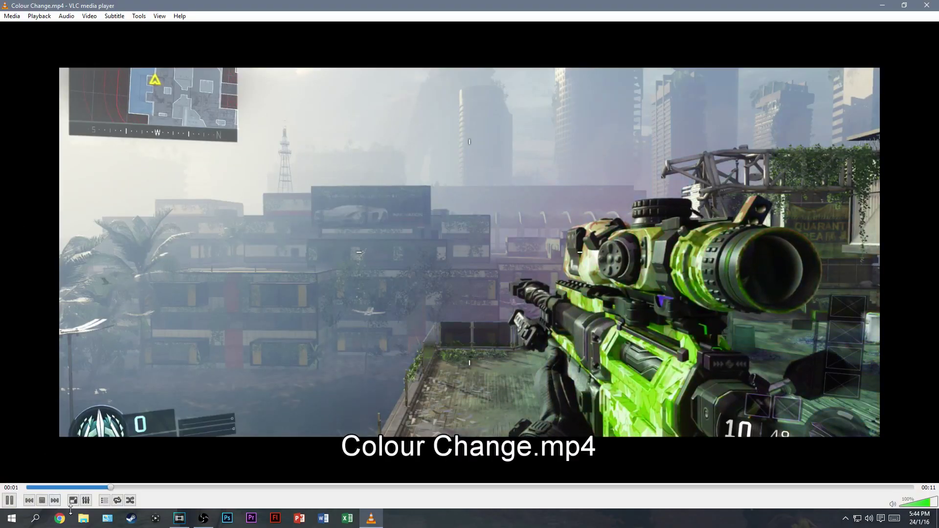
pyautogui.doubleClick(28, 390)
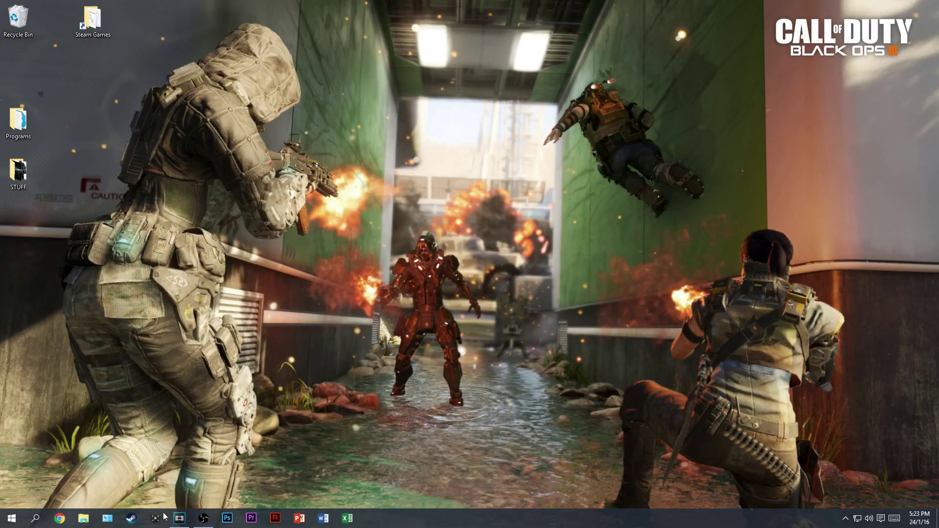
# Step: Preview the gameplay clip in the Colour Change project, then return to the timeline start
pyautogui.click(179, 518)
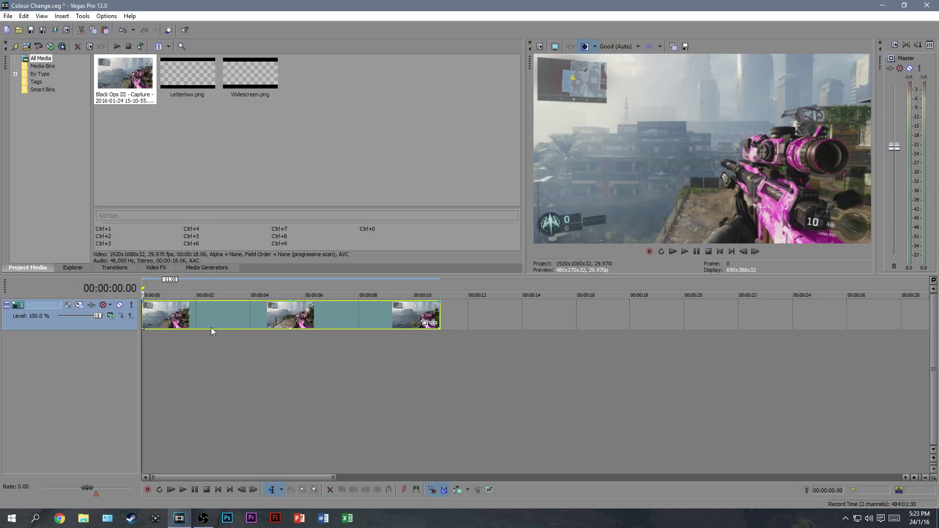
pyautogui.click(685, 251)
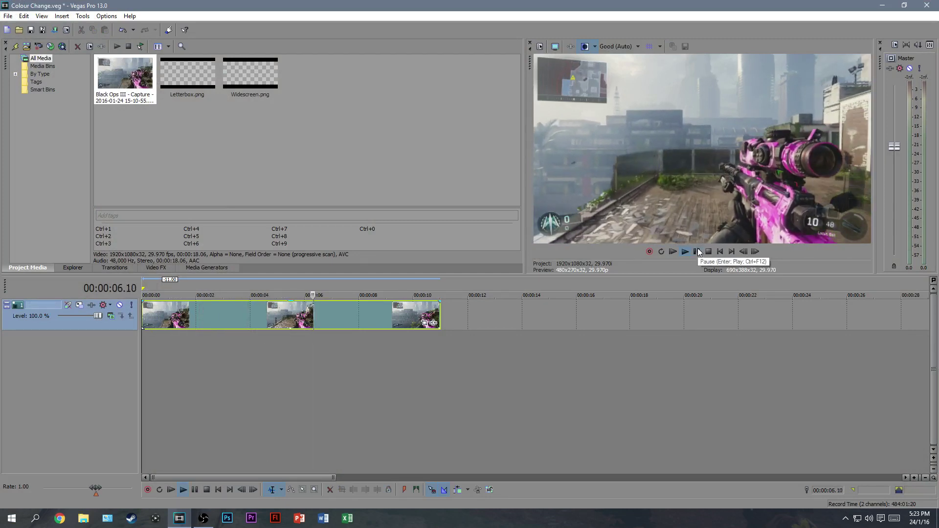
pyautogui.click(697, 251)
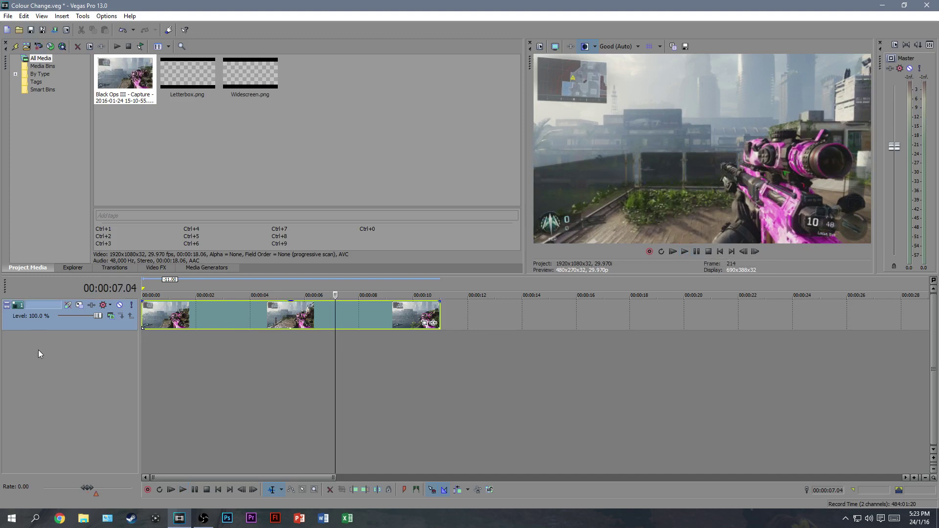
pyautogui.hotkey('ctrl', 'Home')
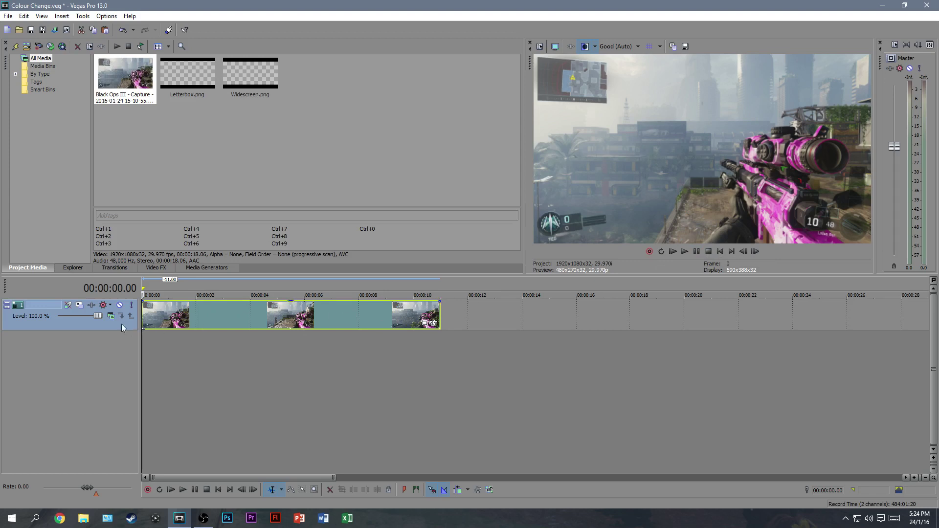
# Step: Set the gameplay clip's properties to Disable resample
pyautogui.rightClick(237, 325)
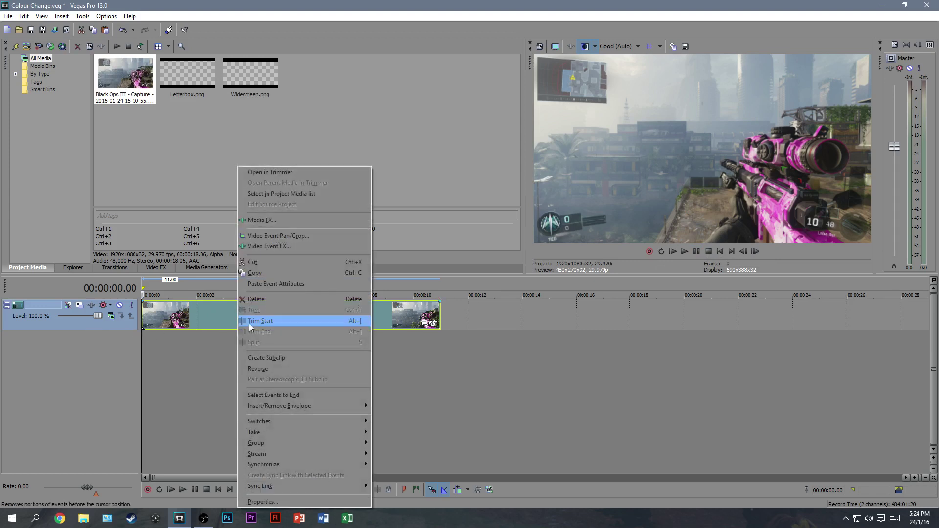
pyautogui.click(284, 499)
pyautogui.click(396, 205)
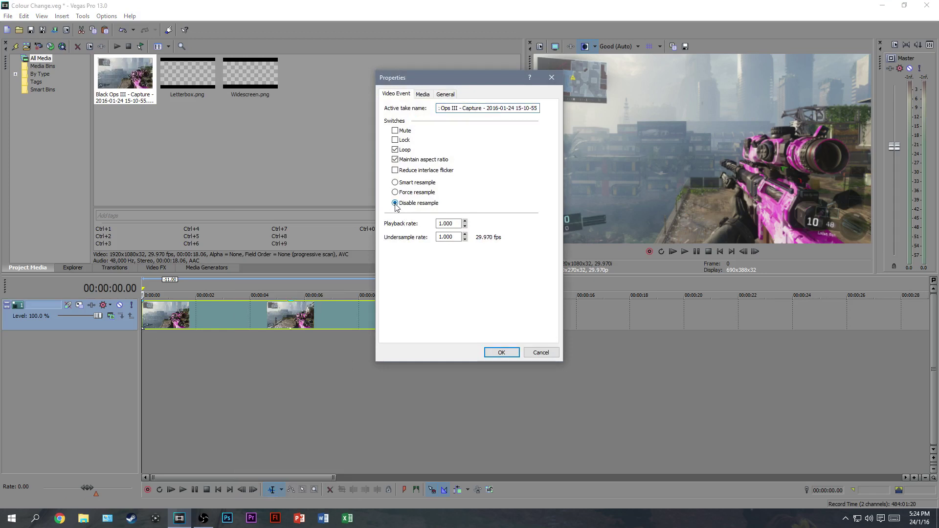
pyautogui.click(492, 351)
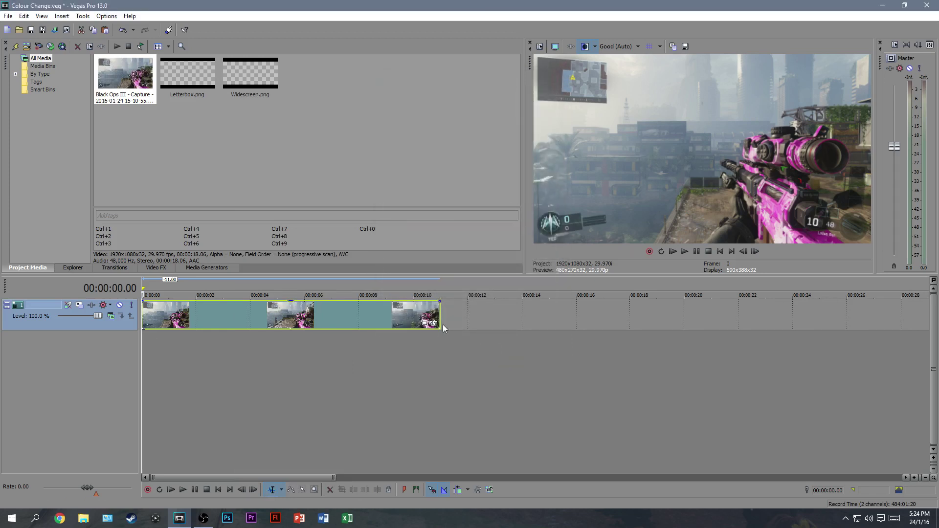
# Step: Duplicate the video track and reset the selection and playhead to the start
pyautogui.rightClick(86, 321)
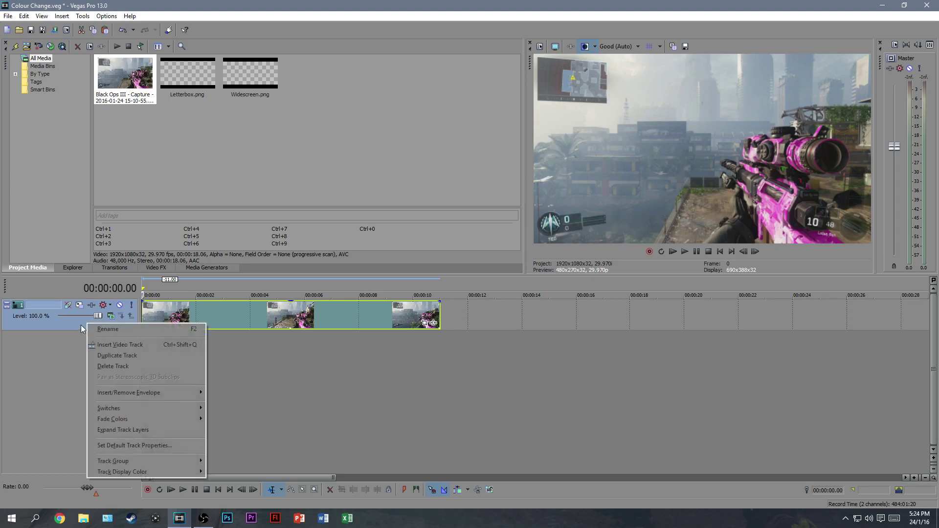
pyautogui.click(92, 356)
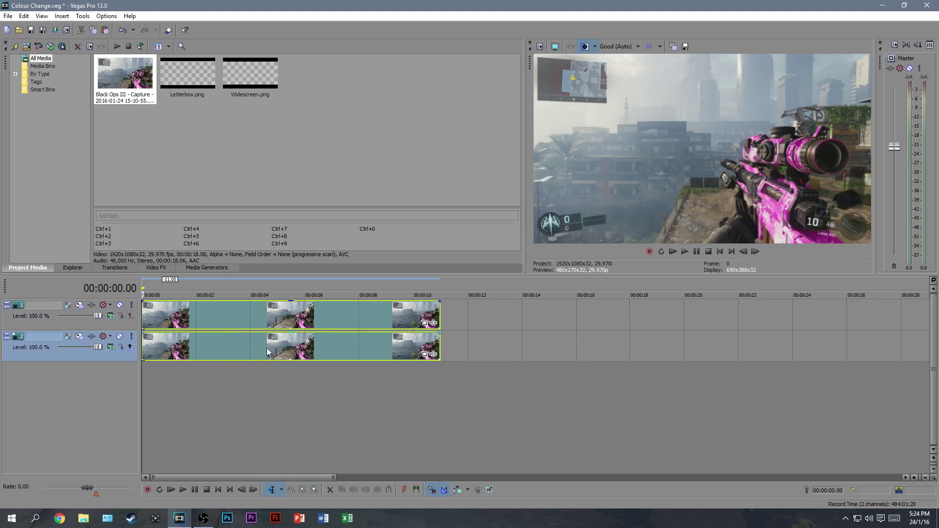
pyautogui.click(230, 315)
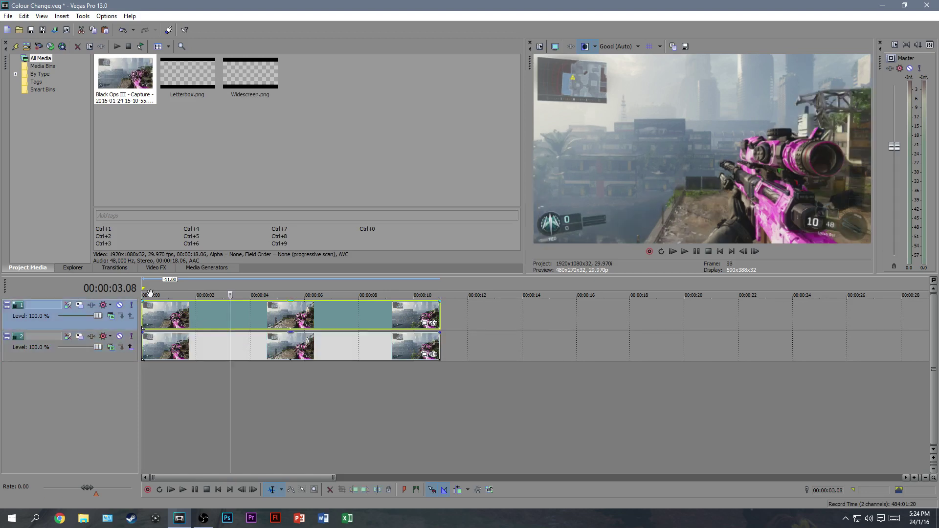
pyautogui.click(138, 314)
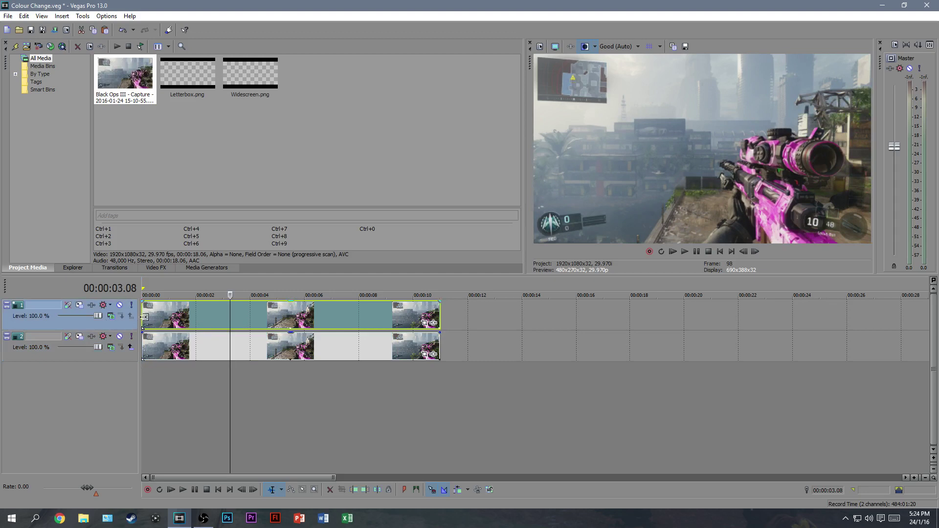
pyautogui.click(143, 314)
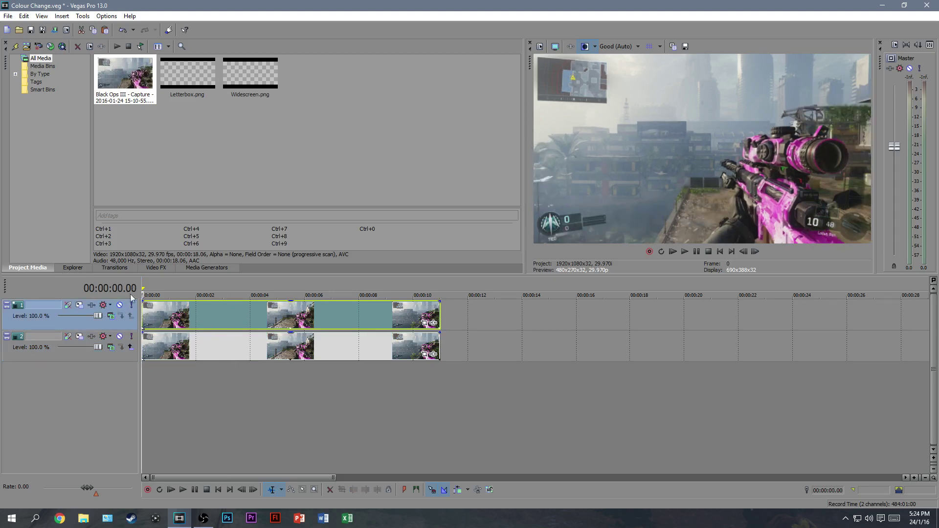
# Step: Drag the Cookie Cutter effect from Video FX onto the top track's gameplay clip
pyautogui.click(146, 268)
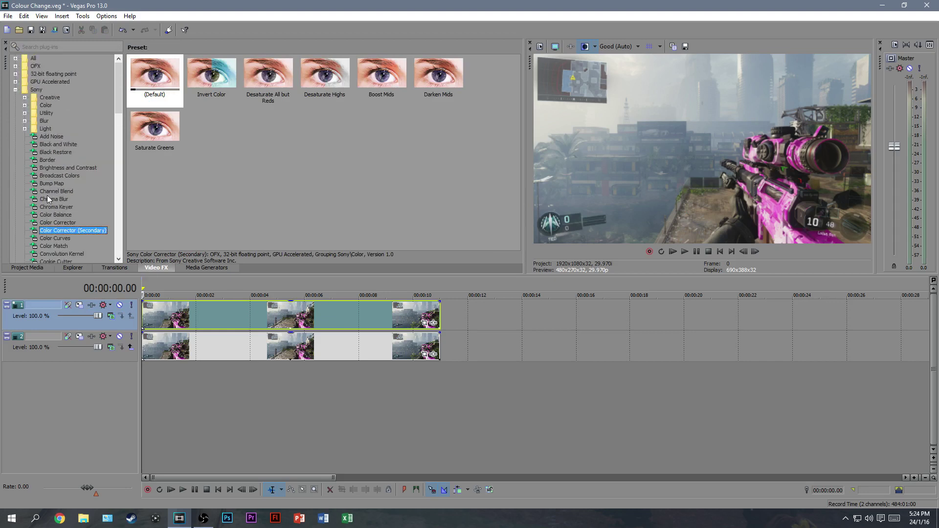
pyautogui.scroll(-6, 47, 195)
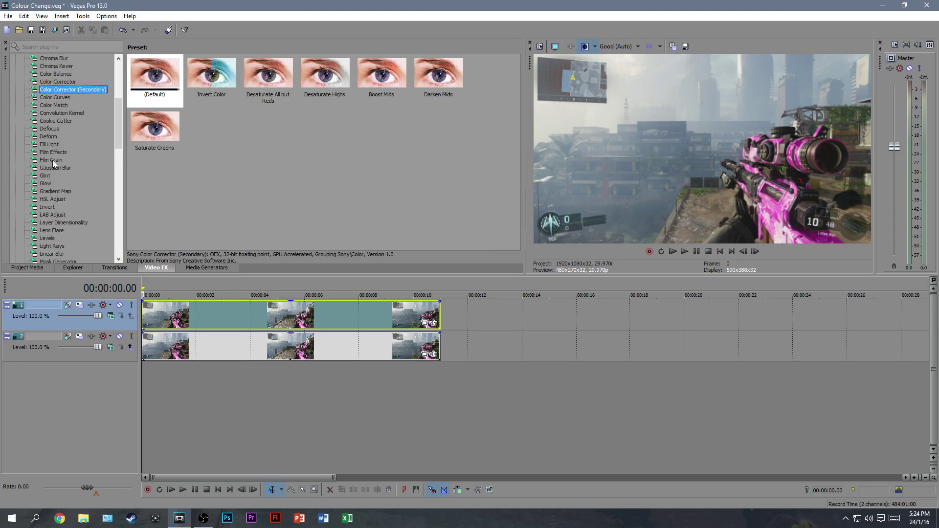
pyautogui.click(52, 121)
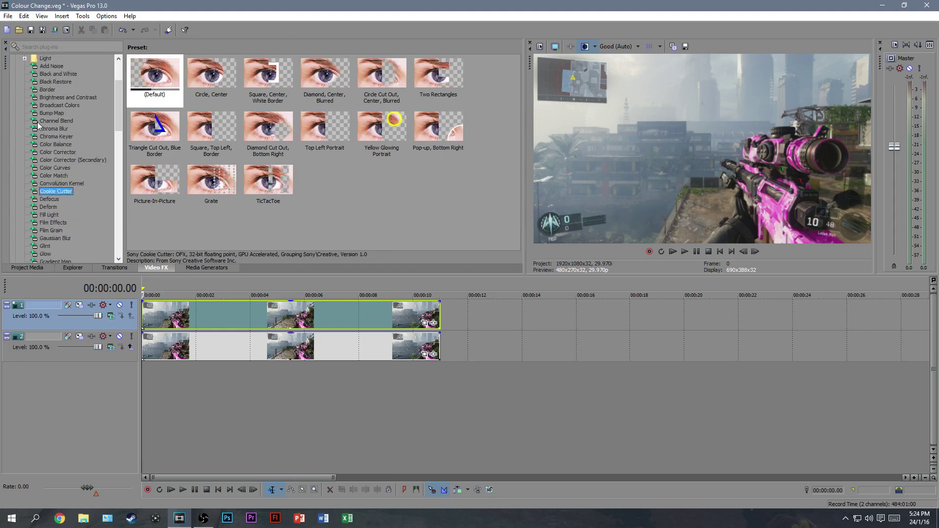
pyautogui.scroll(10, 60, 141)
pyautogui.scroll(15, 60, 142)
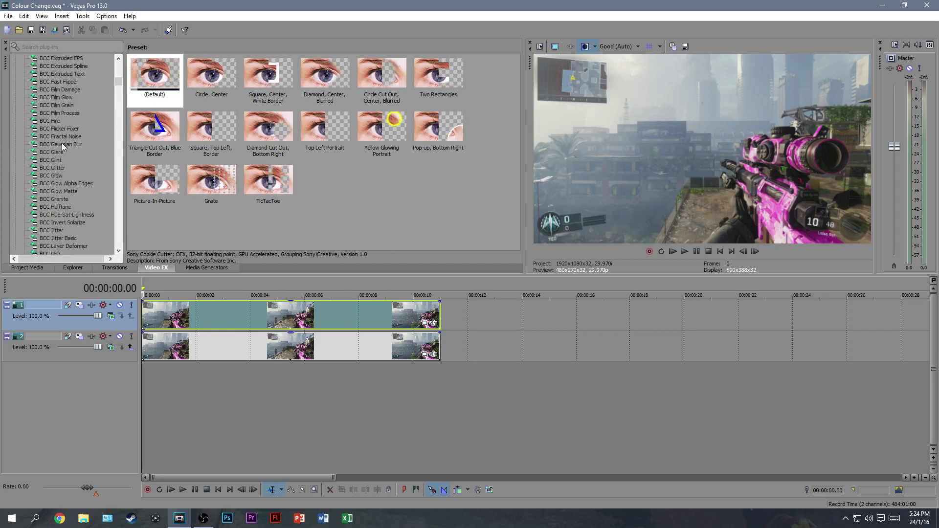
pyautogui.click(15, 59)
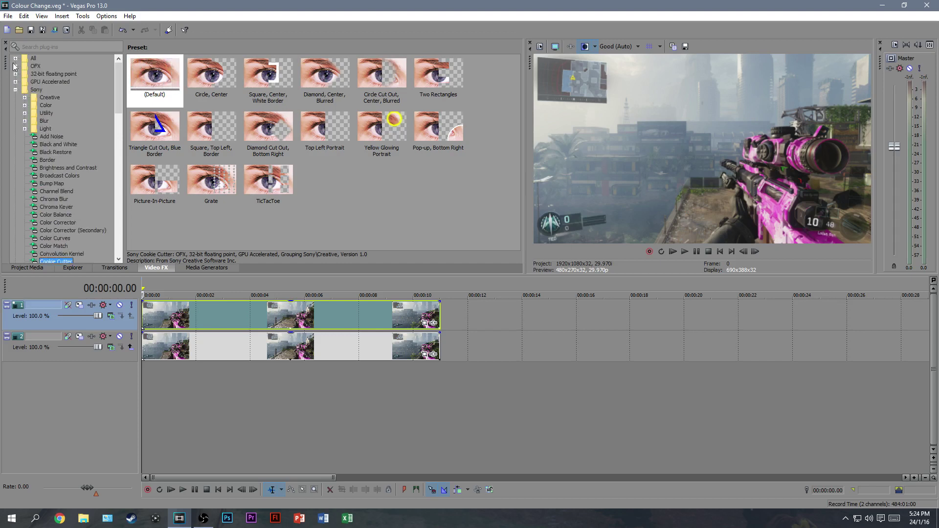
pyautogui.scroll(-4, 36, 126)
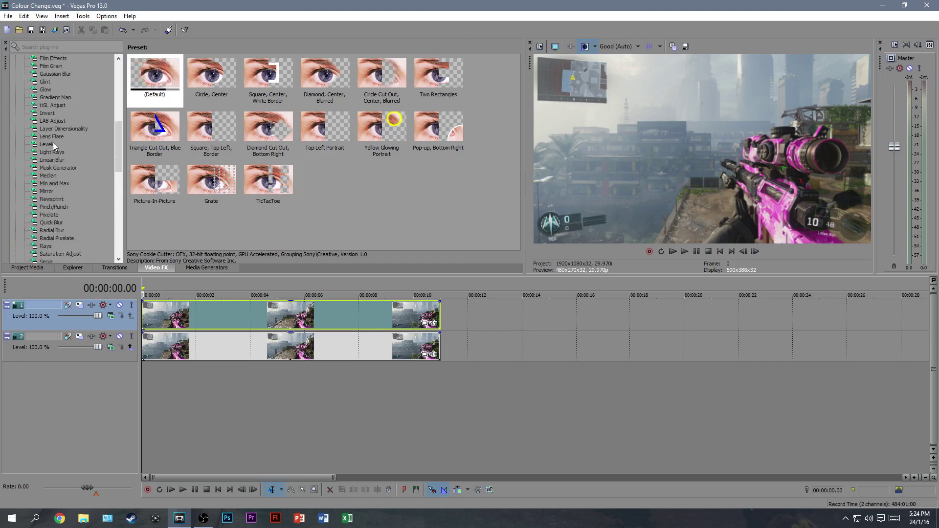
pyautogui.moveTo(55, 168); pyautogui.dragTo(192, 317)
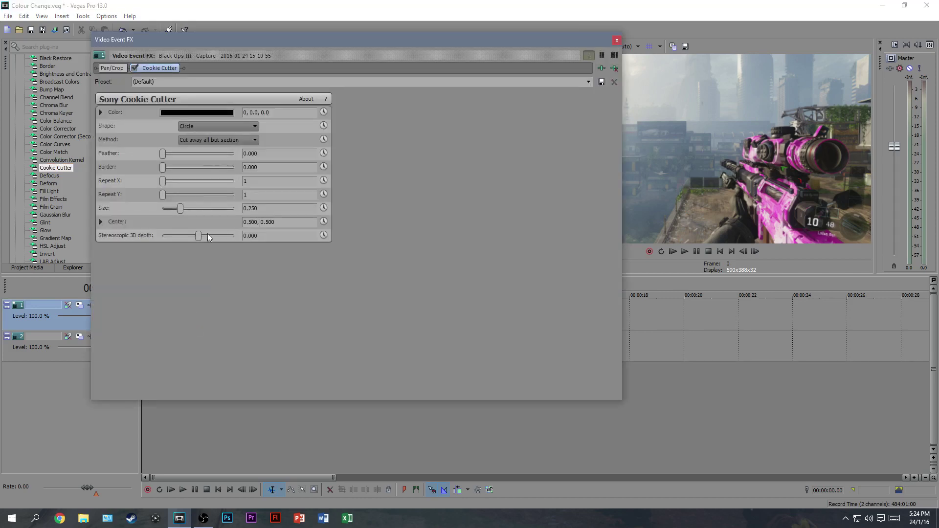
# Step: Try out the Cookie Cutter Border slider, ending at a thin 0.020 black outline
pyautogui.moveTo(283, 40); pyautogui.dragTo(256, 129)
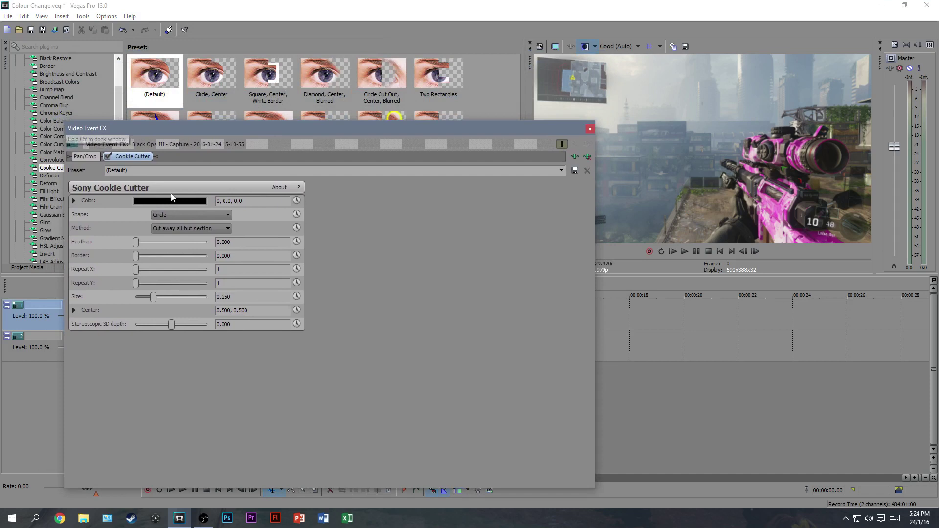
pyautogui.moveTo(135, 258)
pyautogui.mouseDown()
pyautogui.moveTo(219, 259)
pyautogui.moveTo(138, 258)
pyautogui.mouseUp()
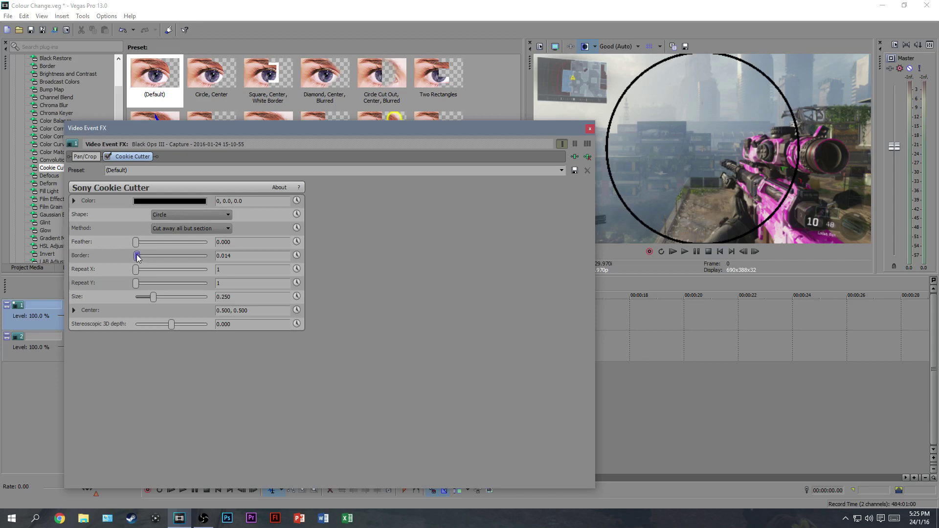
pyautogui.moveTo(137, 256); pyautogui.dragTo(141, 255)
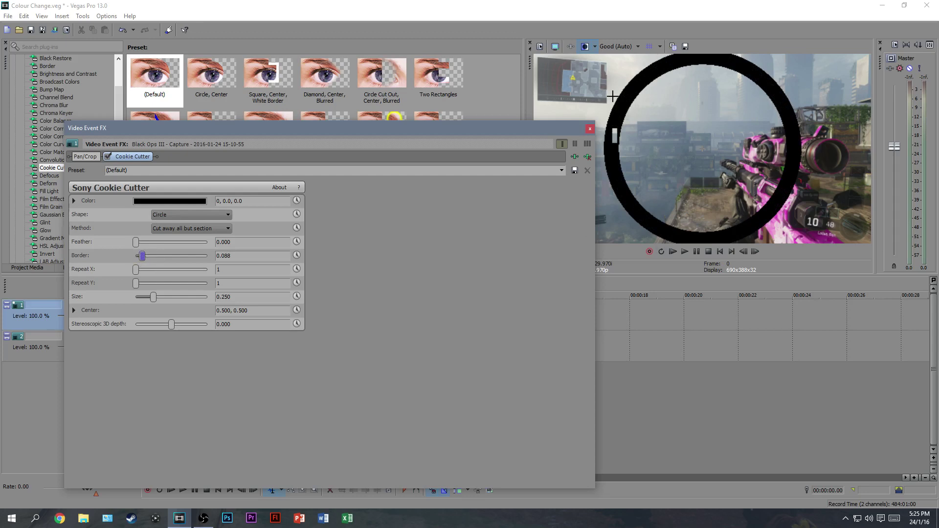
pyautogui.moveTo(140, 251); pyautogui.dragTo(159, 256)
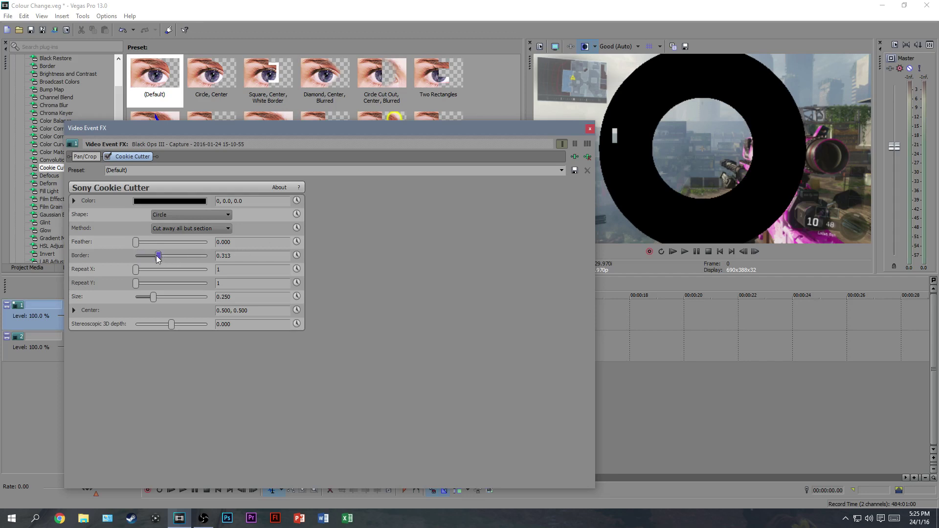
pyautogui.moveTo(158, 258); pyautogui.dragTo(136, 257)
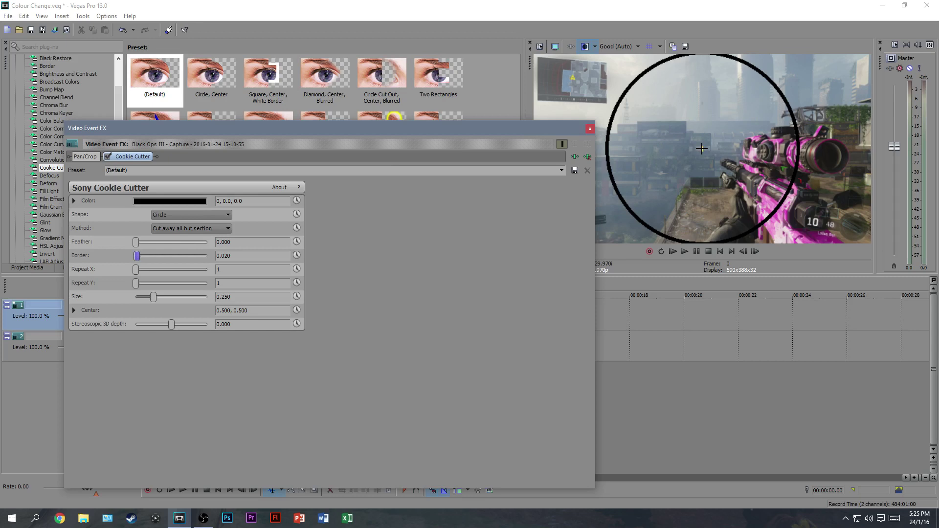
# Step: Position the size-0.250 mask circle over the rifle scope at Center 0.778, 0.152
pyautogui.moveTo(702, 148); pyautogui.dragTo(789, 215)
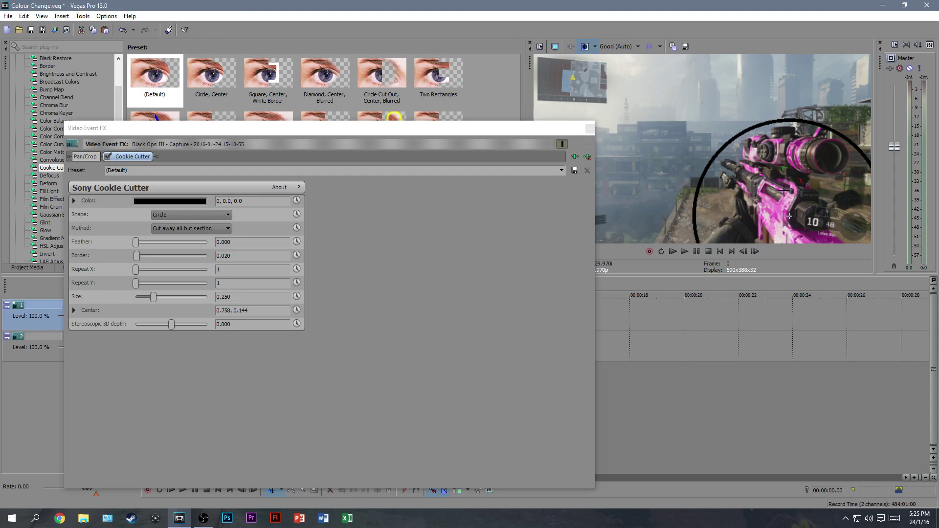
pyautogui.moveTo(790, 214); pyautogui.dragTo(791, 213)
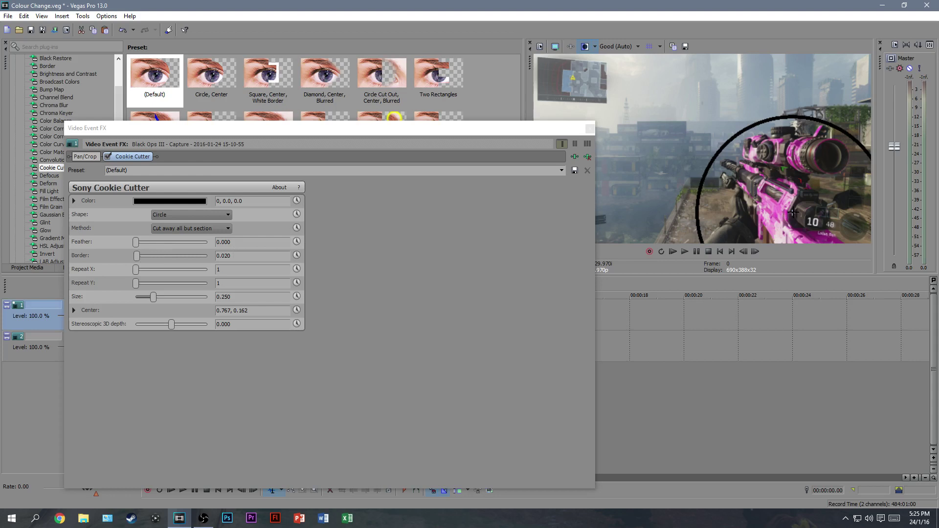
pyautogui.moveTo(792, 212); pyautogui.dragTo(797, 213)
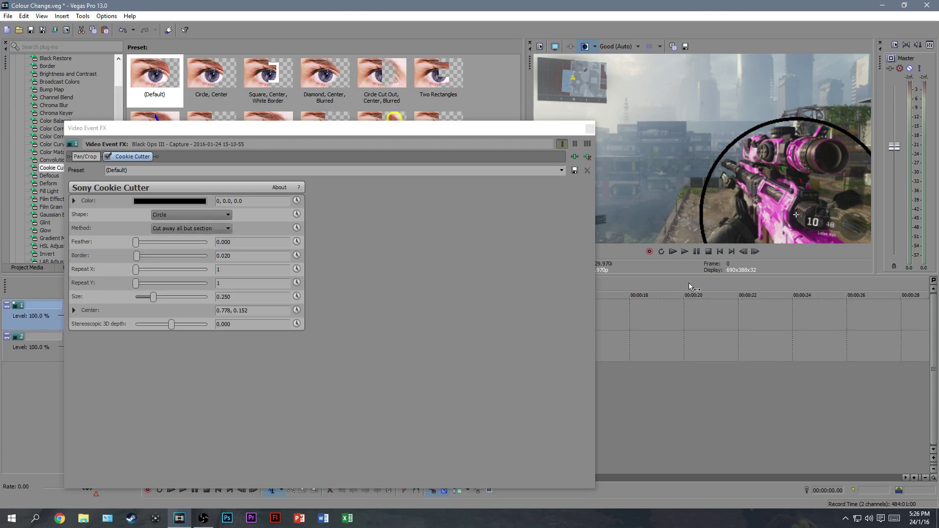
pyautogui.moveTo(218, 132); pyautogui.dragTo(231, 99)
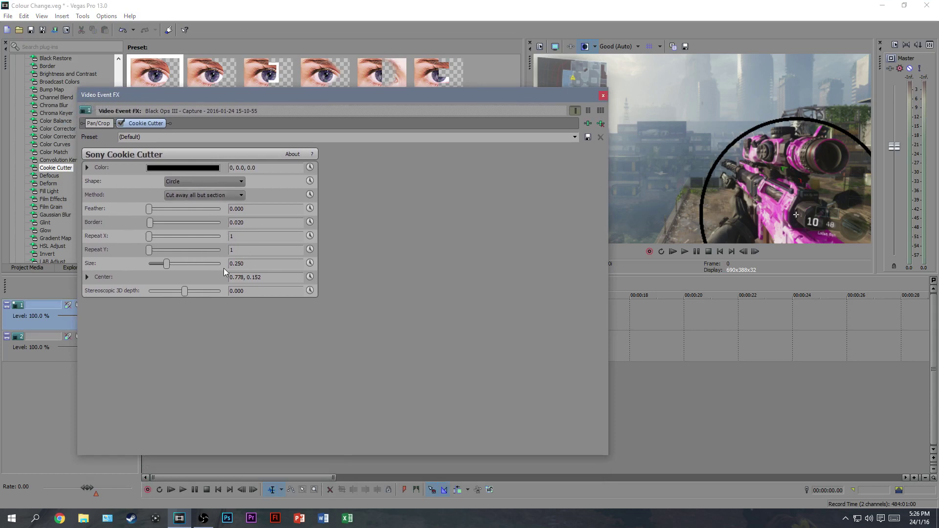
# Step: Turn on keyframe animation for both the circle's Center and Size
pyautogui.click(309, 276)
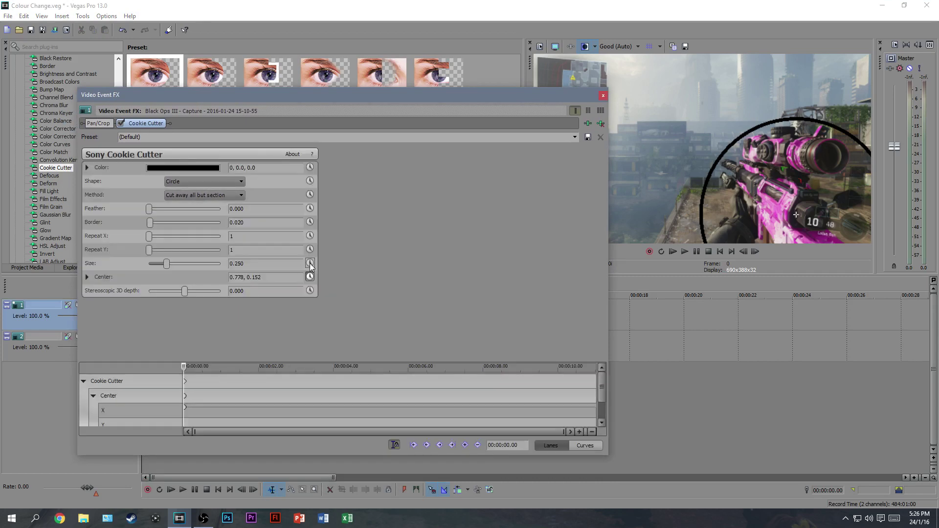
pyautogui.click(310, 263)
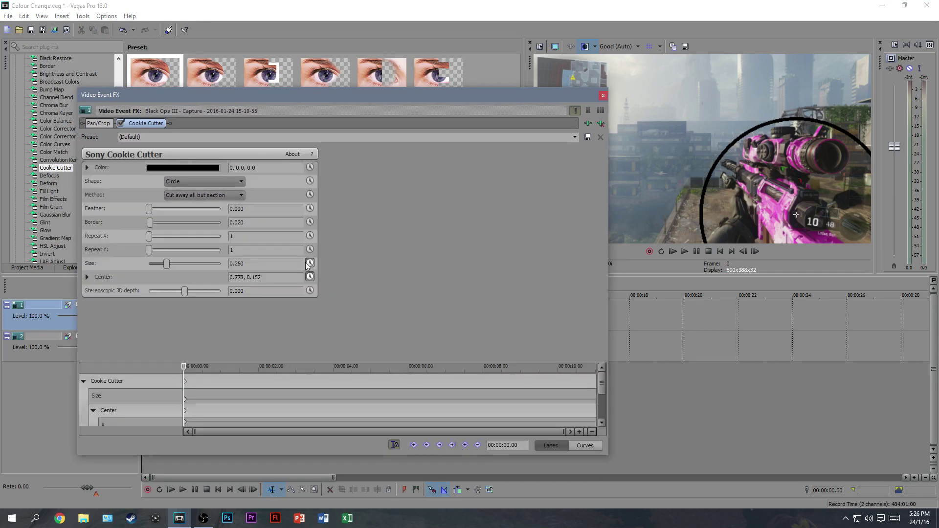
# Step: Step frame by frame to about 3 seconds, where the gun starts moving
pyautogui.click(753, 252)
pyautogui.click(753, 252)
pyautogui.click(753, 252)
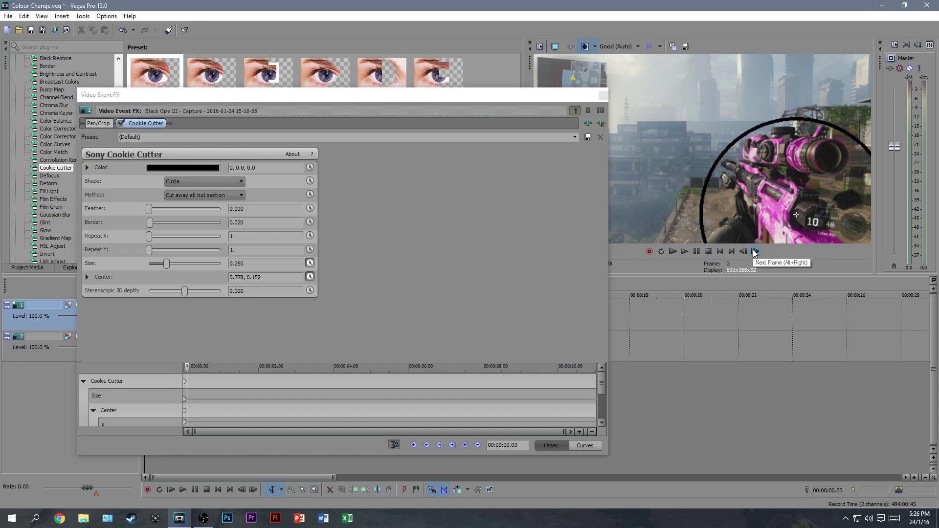
pyautogui.click(753, 251)
pyautogui.click(753, 252)
pyautogui.click(753, 252)
pyautogui.click(753, 252)
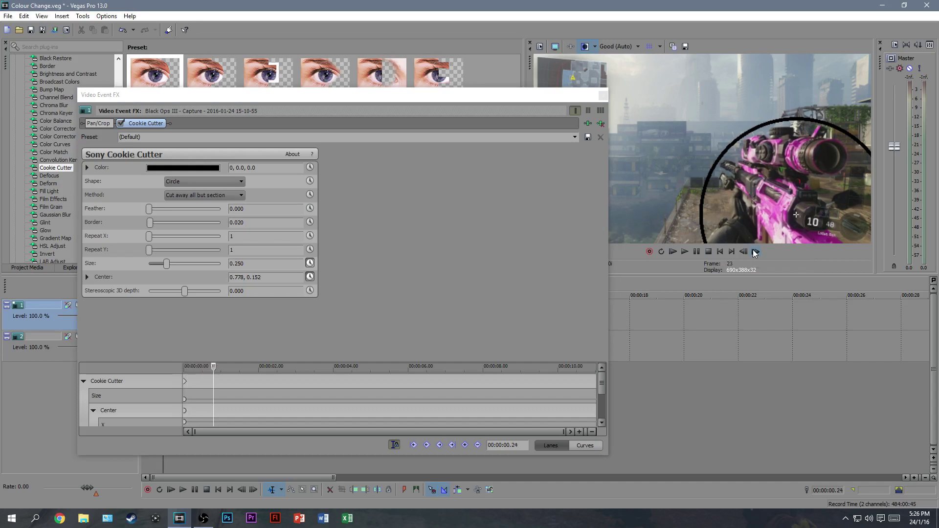
pyautogui.click(753, 252)
pyautogui.click(754, 251)
pyautogui.click(754, 252)
pyautogui.click(754, 251)
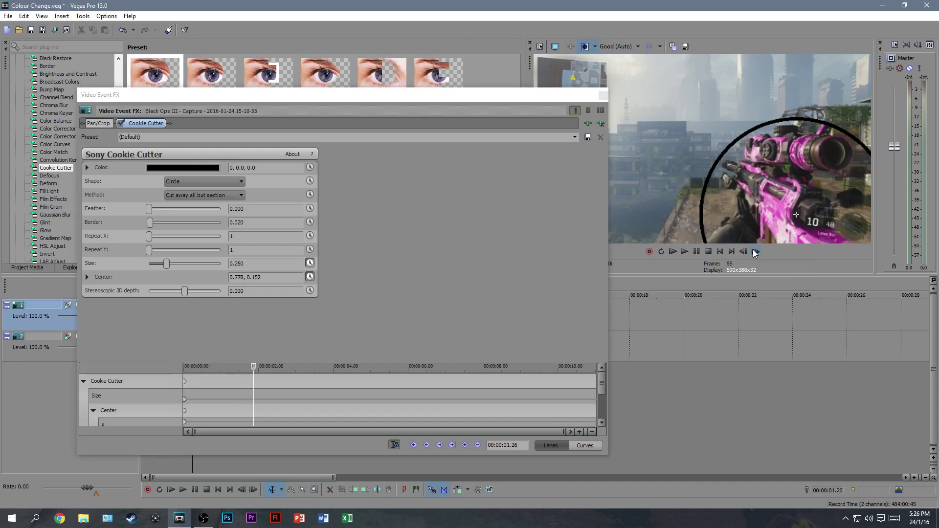
pyautogui.click(754, 252)
pyautogui.click(754, 252)
pyautogui.click(753, 252)
pyautogui.click(753, 252)
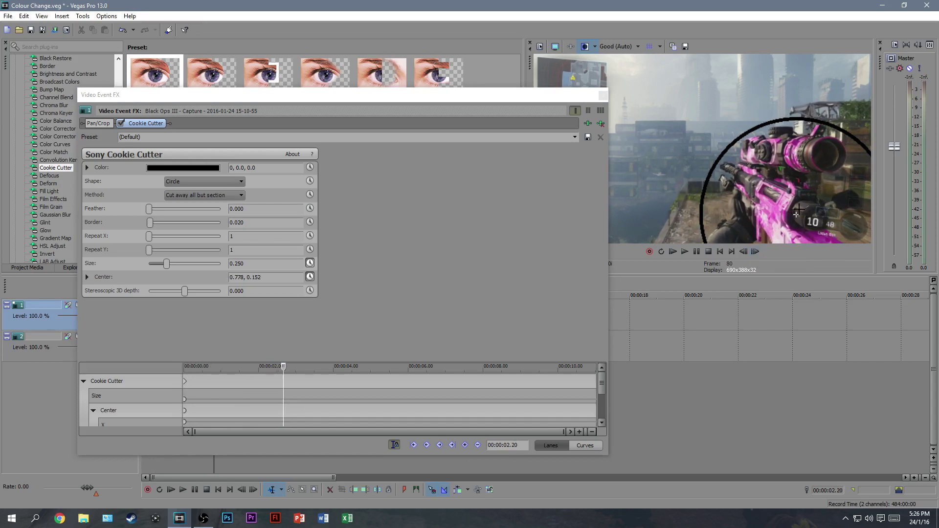
pyautogui.click(754, 252)
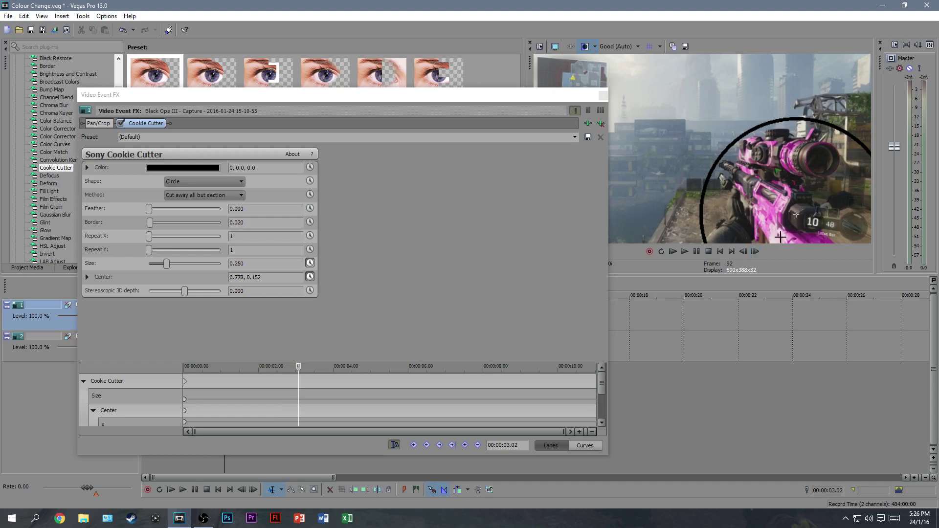
pyautogui.click(755, 252)
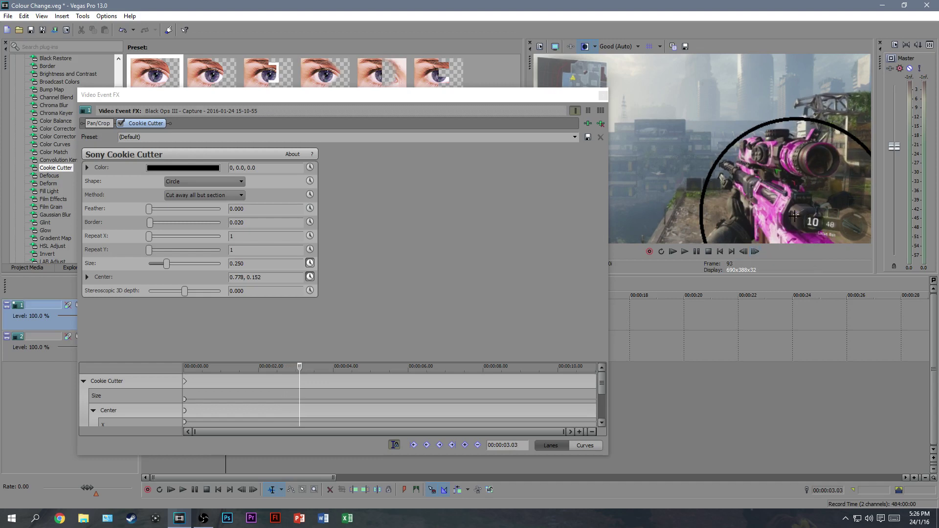
# Step: Keyframe the circle's Center at 03.03, 03.10 and 03.16, ending at 0.784, 0.162
pyautogui.moveTo(793, 215); pyautogui.dragTo(790, 218)
pyautogui.click(755, 252)
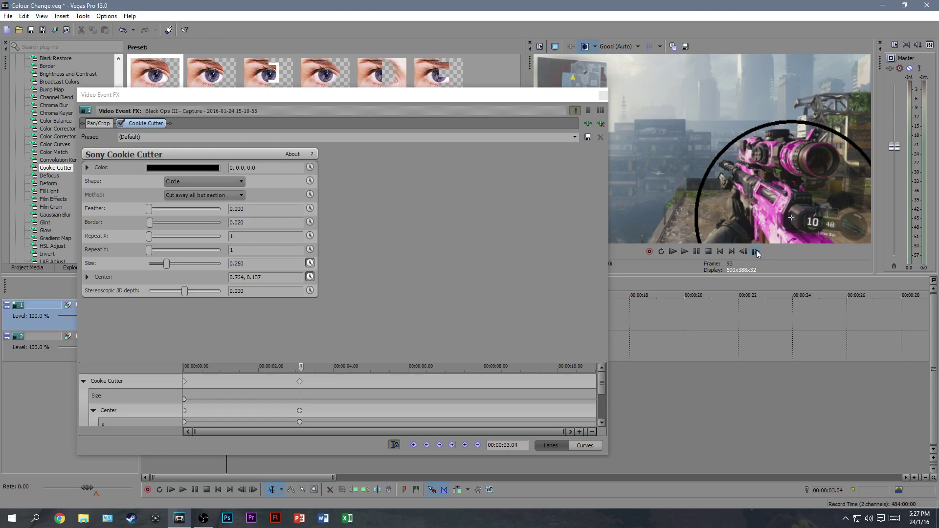
pyautogui.click(755, 252)
pyautogui.click(755, 252)
pyautogui.click(755, 251)
pyautogui.click(755, 251)
pyautogui.click(755, 251)
pyautogui.click(755, 252)
pyautogui.click(755, 252)
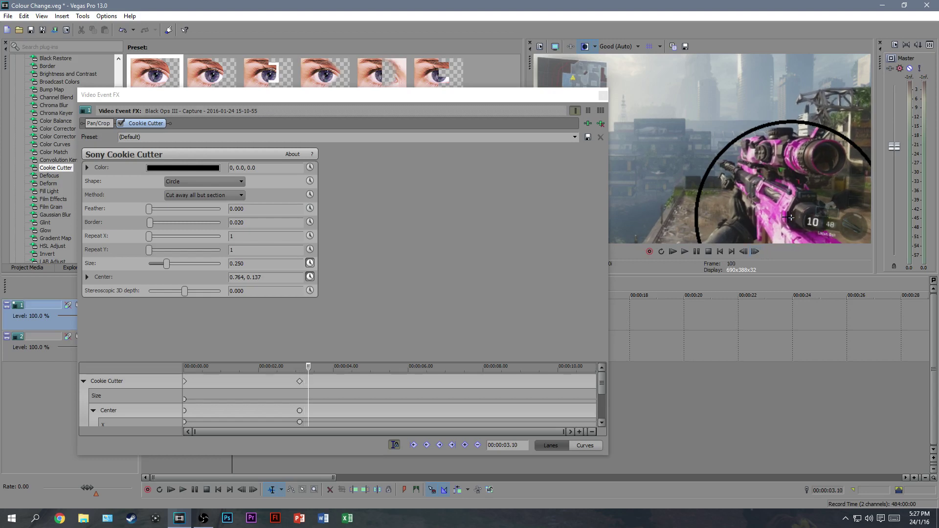
pyautogui.moveTo(790, 217); pyautogui.dragTo(794, 216)
pyautogui.click(755, 251)
pyautogui.click(755, 251)
pyautogui.click(755, 252)
pyautogui.click(755, 252)
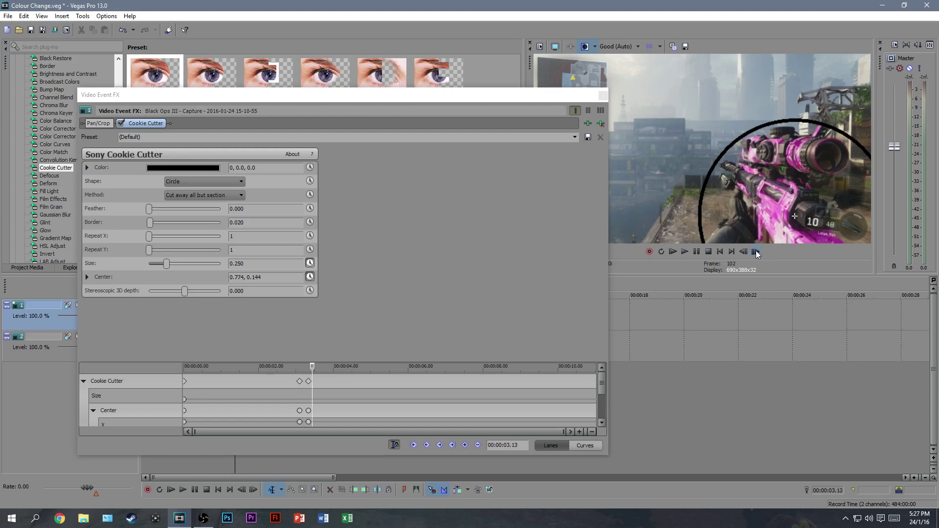
pyautogui.click(754, 251)
pyautogui.click(754, 251)
pyautogui.moveTo(793, 216); pyautogui.dragTo(798, 212)
# Step: Step through the remaining frames to the clip's end, checking the mask follows the gun
pyautogui.click(755, 252)
pyautogui.click(755, 252)
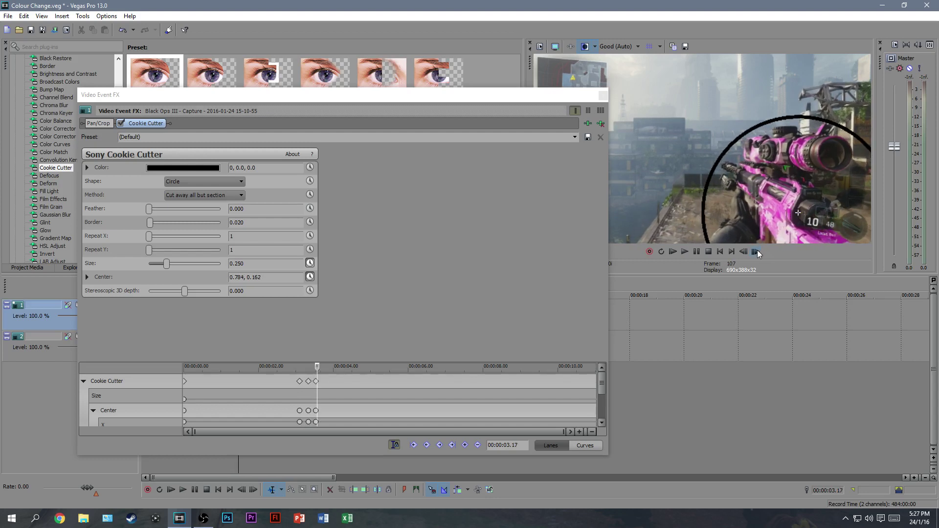
pyautogui.click(755, 251)
pyautogui.click(755, 252)
pyautogui.click(755, 251)
pyautogui.click(755, 251)
pyautogui.click(755, 251)
pyautogui.click(755, 251)
pyautogui.click(757, 252)
pyautogui.click(756, 251)
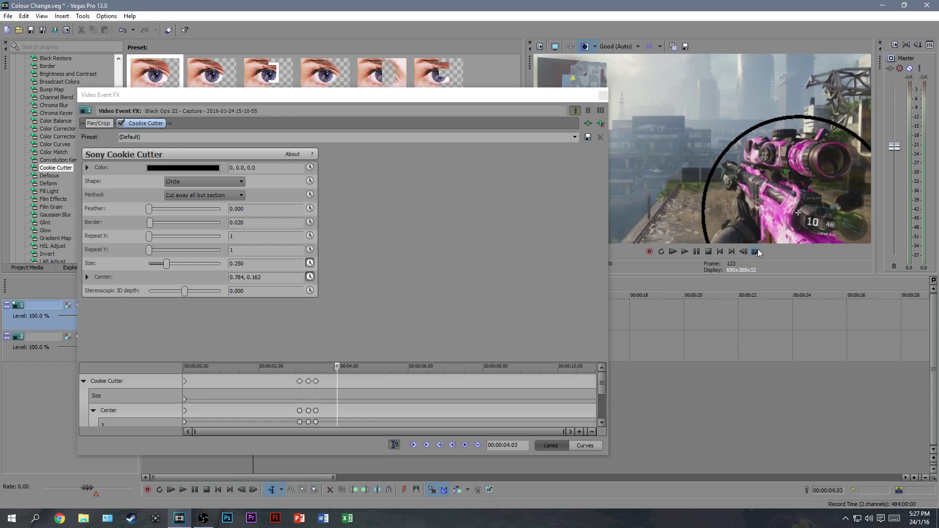
pyautogui.click(757, 252)
pyautogui.click(756, 251)
pyautogui.click(757, 251)
pyautogui.click(757, 251)
pyautogui.click(757, 252)
pyautogui.click(757, 251)
pyautogui.click(756, 251)
pyautogui.click(756, 251)
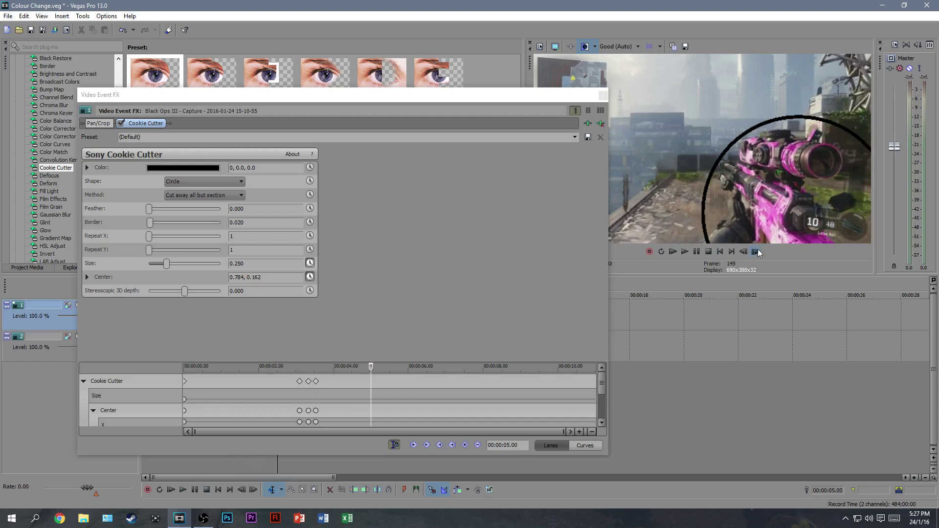
pyautogui.click(756, 251)
pyautogui.click(756, 251)
pyautogui.click(756, 251)
pyautogui.click(756, 252)
pyautogui.click(756, 252)
pyautogui.click(756, 251)
pyautogui.click(756, 252)
pyautogui.click(756, 251)
pyautogui.click(756, 251)
pyautogui.click(756, 251)
pyautogui.click(756, 252)
pyautogui.click(755, 252)
pyautogui.click(756, 251)
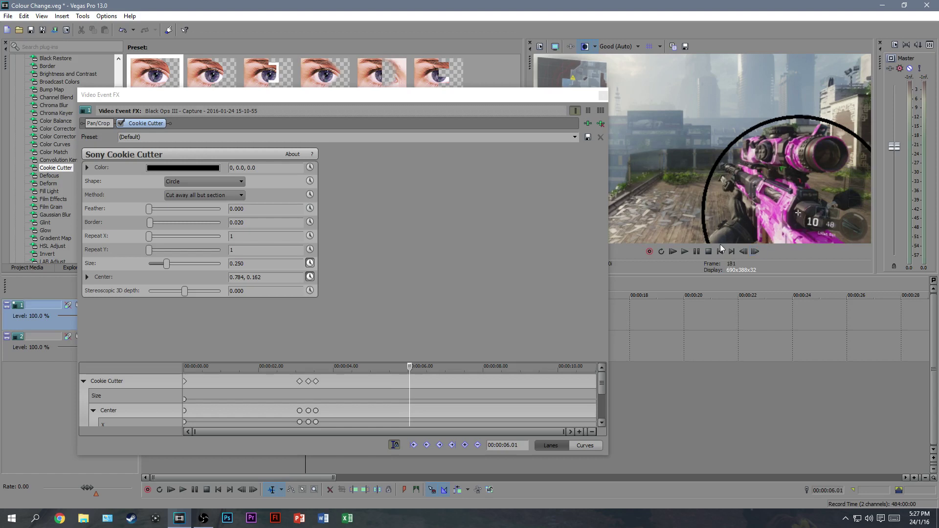
pyautogui.click(755, 251)
pyautogui.click(756, 251)
pyautogui.click(756, 251)
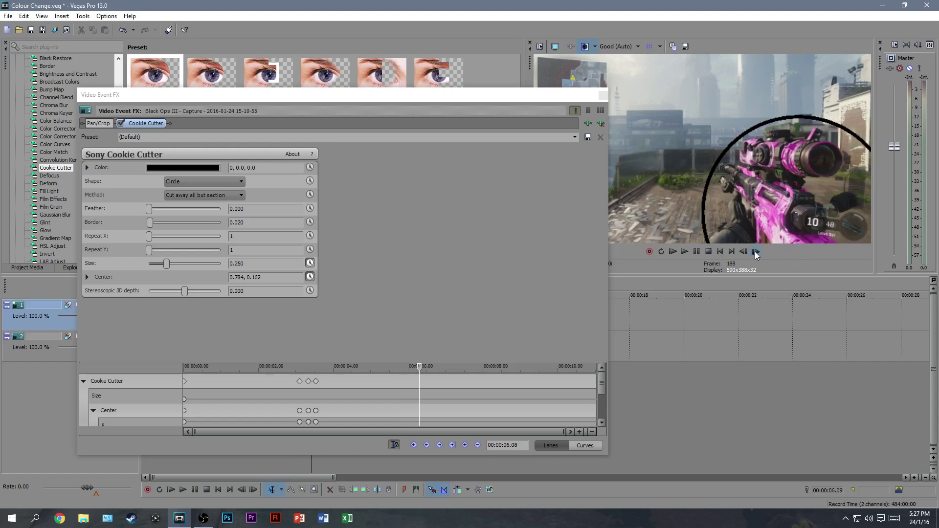
pyautogui.click(756, 251)
pyautogui.click(756, 251)
pyautogui.click(756, 251)
pyautogui.click(756, 251)
pyautogui.click(756, 251)
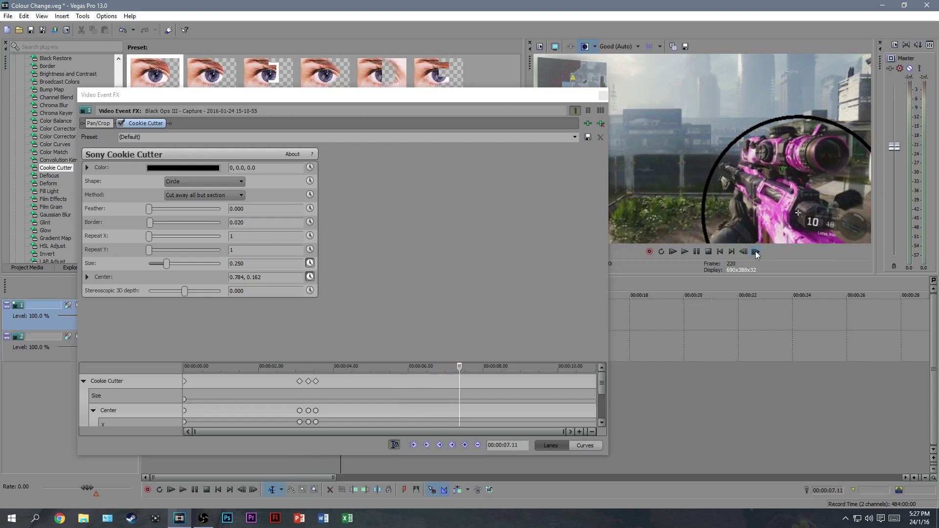
pyautogui.click(755, 251)
pyautogui.click(756, 251)
pyautogui.click(756, 251)
pyautogui.click(756, 251)
pyautogui.click(756, 251)
pyautogui.click(756, 251)
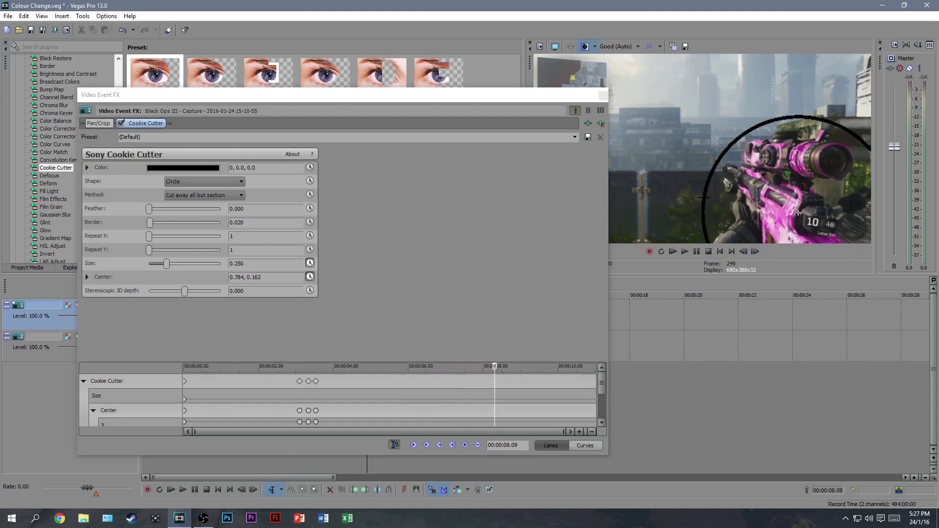
pyautogui.click(756, 251)
pyautogui.click(756, 251)
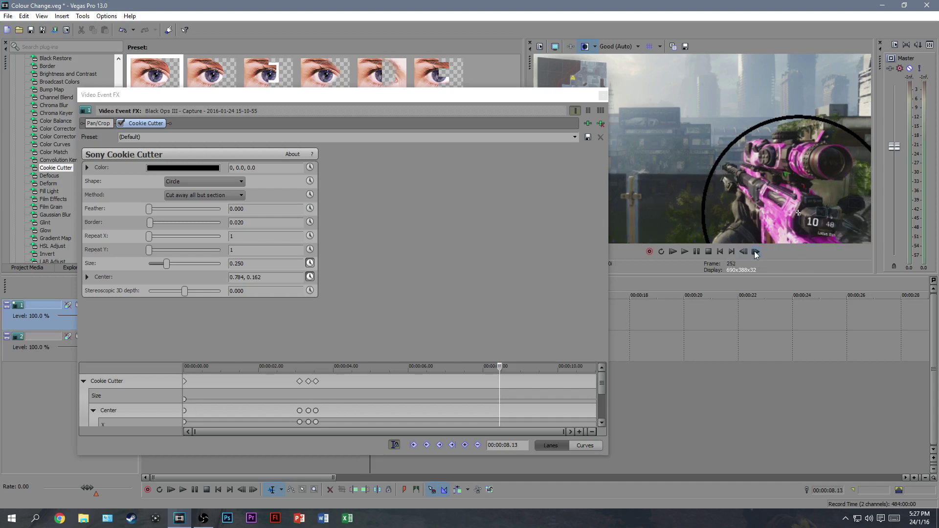
pyautogui.click(755, 251)
pyautogui.click(755, 252)
pyautogui.click(756, 251)
pyautogui.click(755, 252)
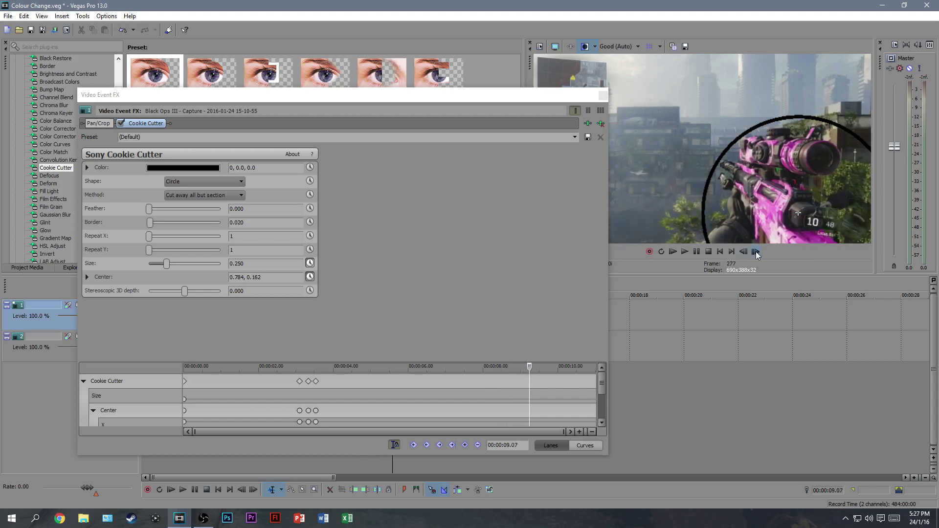
pyautogui.click(755, 251)
pyautogui.click(755, 251)
pyautogui.click(755, 251)
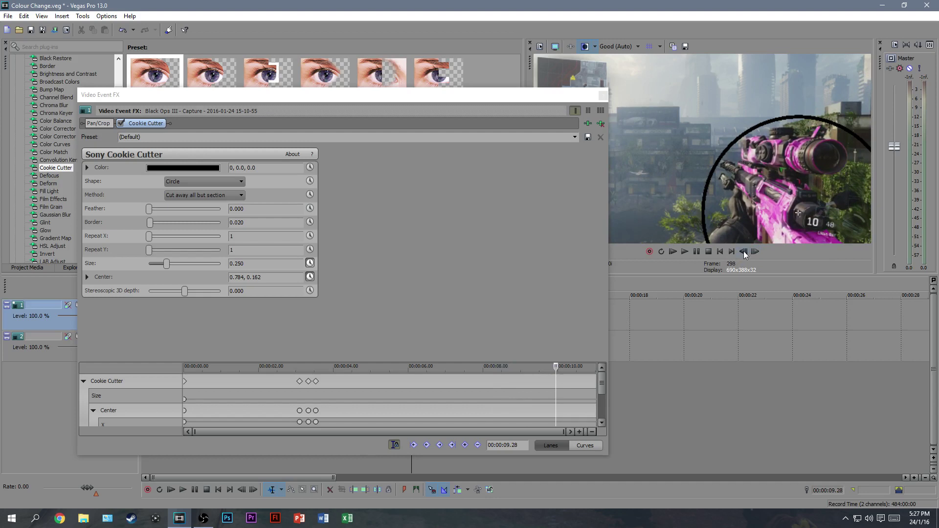
pyautogui.click(756, 252)
pyautogui.click(756, 252)
pyautogui.click(756, 251)
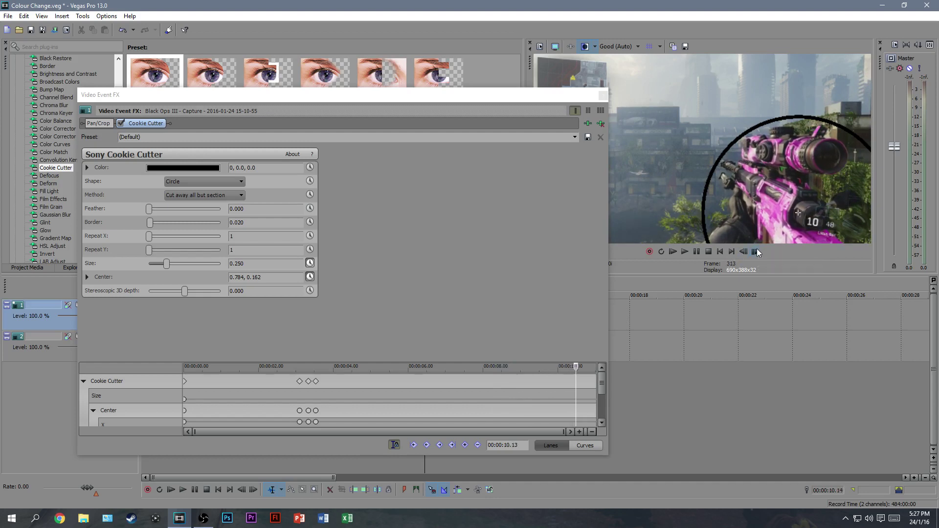
pyautogui.click(756, 252)
pyautogui.click(756, 251)
pyautogui.click(756, 251)
pyautogui.click(756, 251)
pyautogui.click(756, 251)
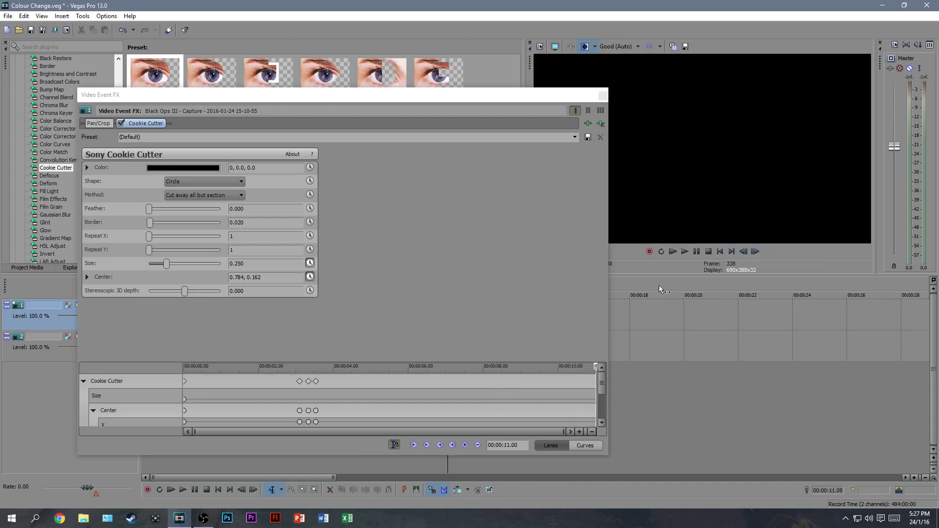
# Step: Return the timeline cursor to the start of the clip
pyautogui.moveTo(521, 98); pyautogui.dragTo(474, 347)
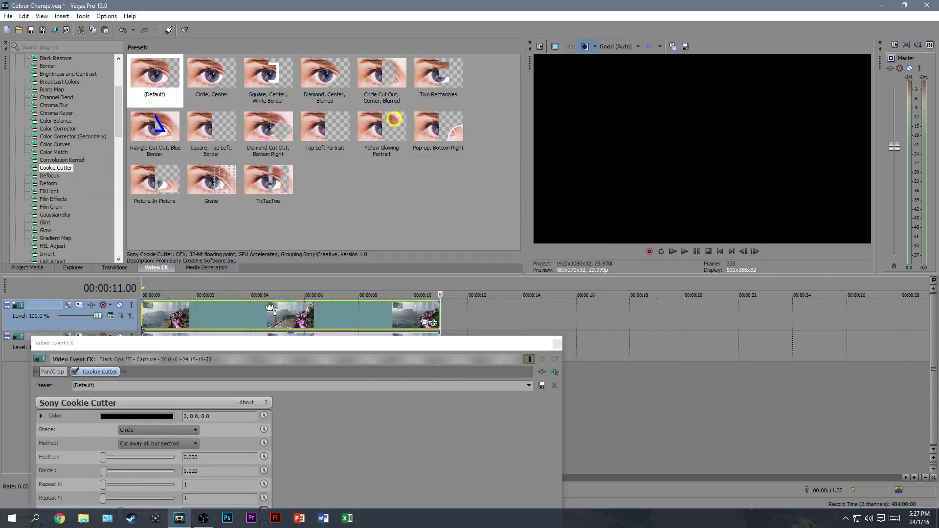
pyautogui.click(143, 313)
pyautogui.moveTo(198, 343); pyautogui.dragTo(294, 68)
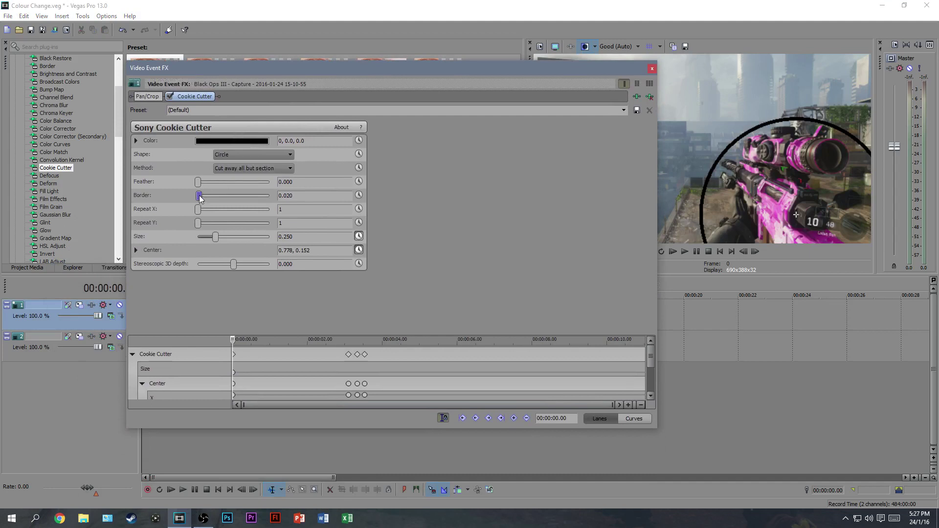
# Step: Set Cookie Cutter Border to 0.000 and Feather to 2.000, then close the settings
pyautogui.moveTo(198, 195); pyautogui.dragTo(122, 187)
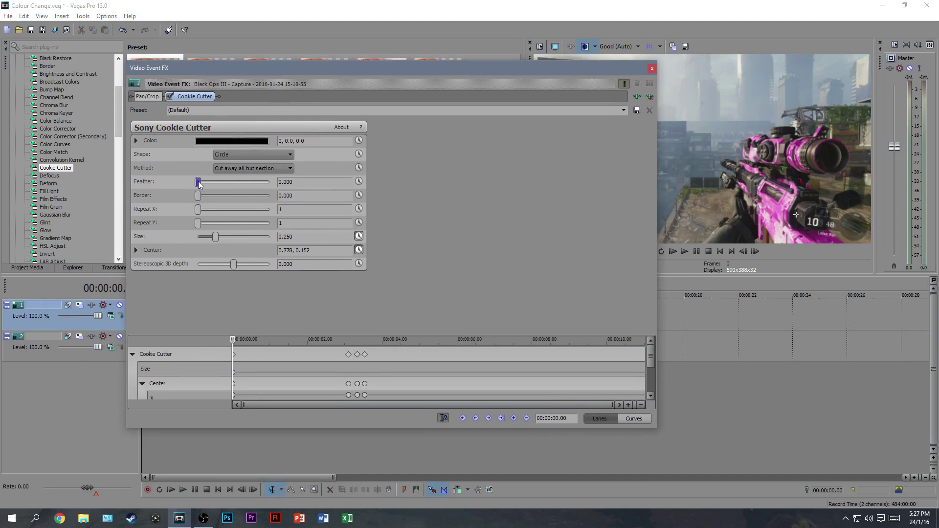
pyautogui.moveTo(198, 182); pyautogui.dragTo(292, 182)
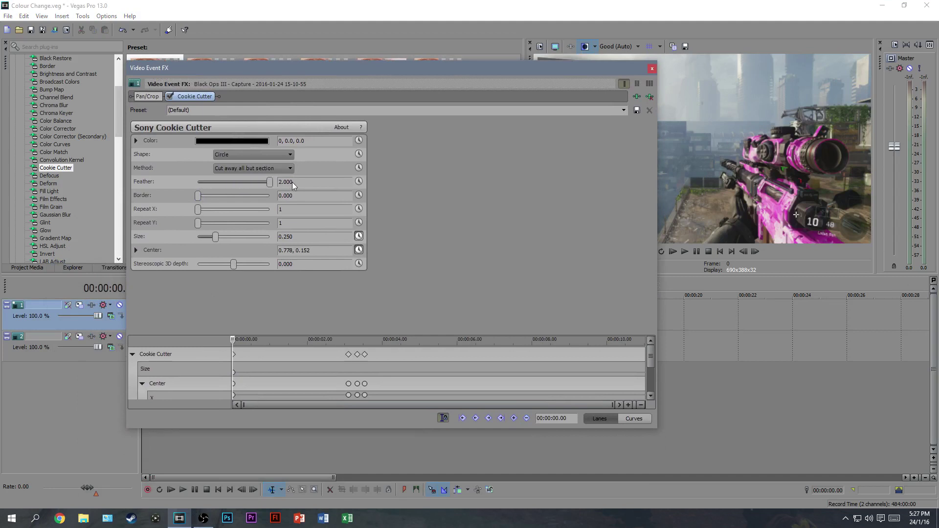
pyautogui.click(651, 70)
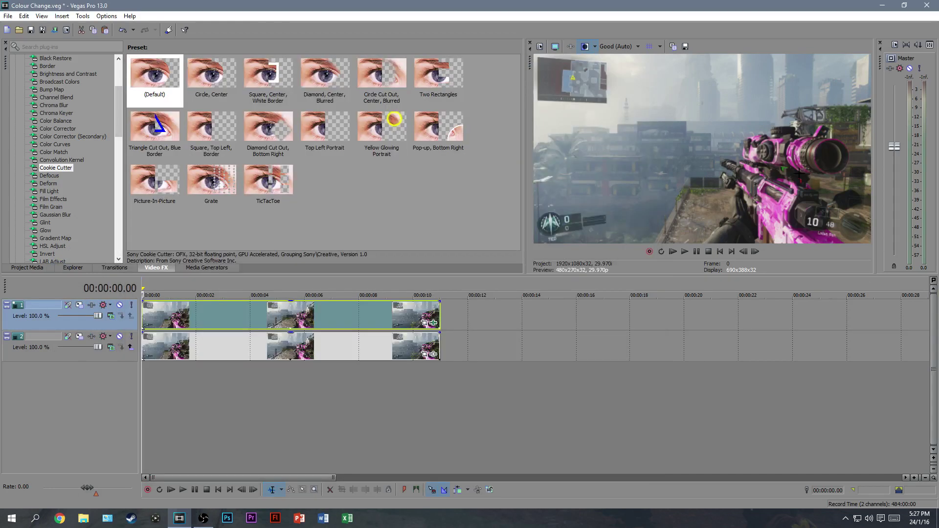
pyautogui.click(120, 336)
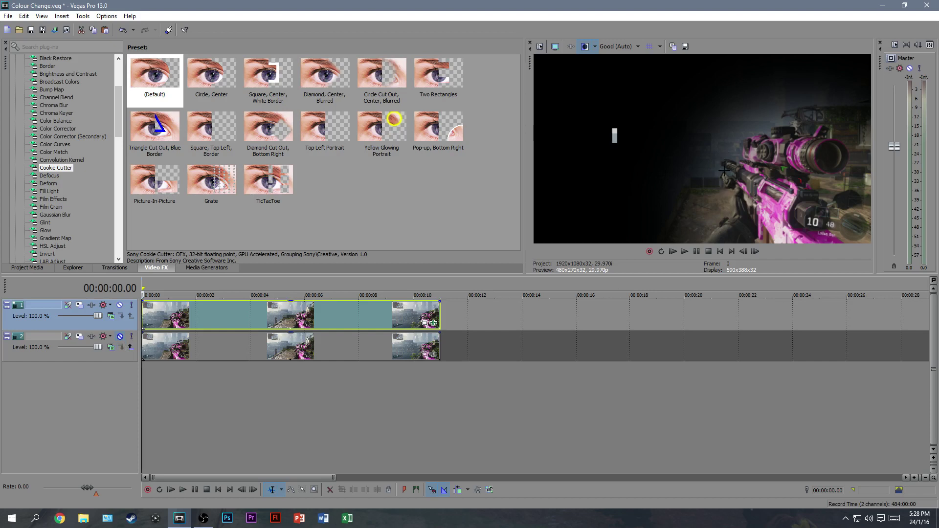
pyautogui.click(121, 336)
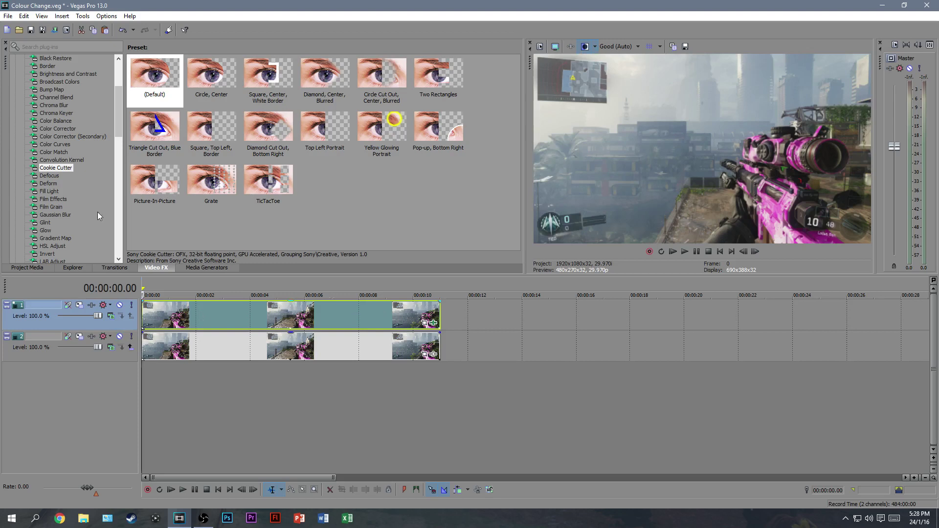
# Step: Apply Color Corrector (Secondary) from Video FX to the top track's clip
pyautogui.click(61, 138)
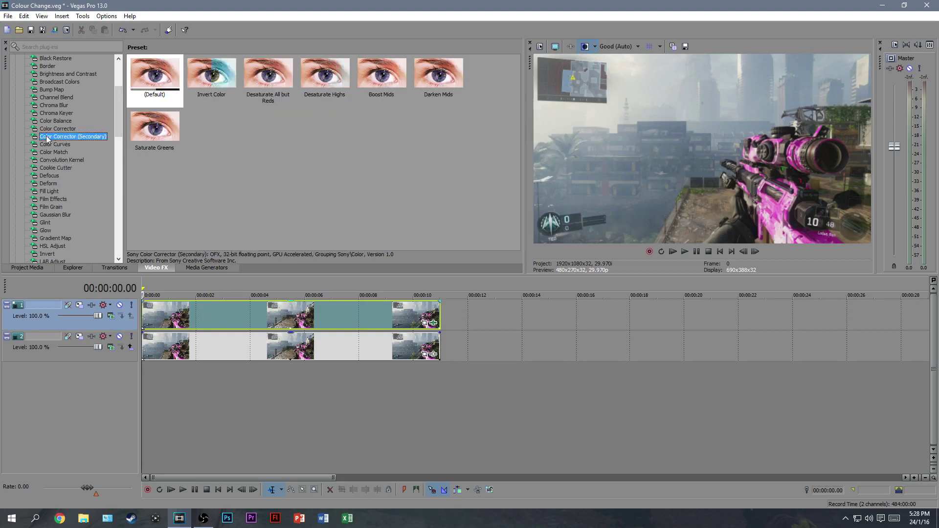
pyautogui.click(72, 129)
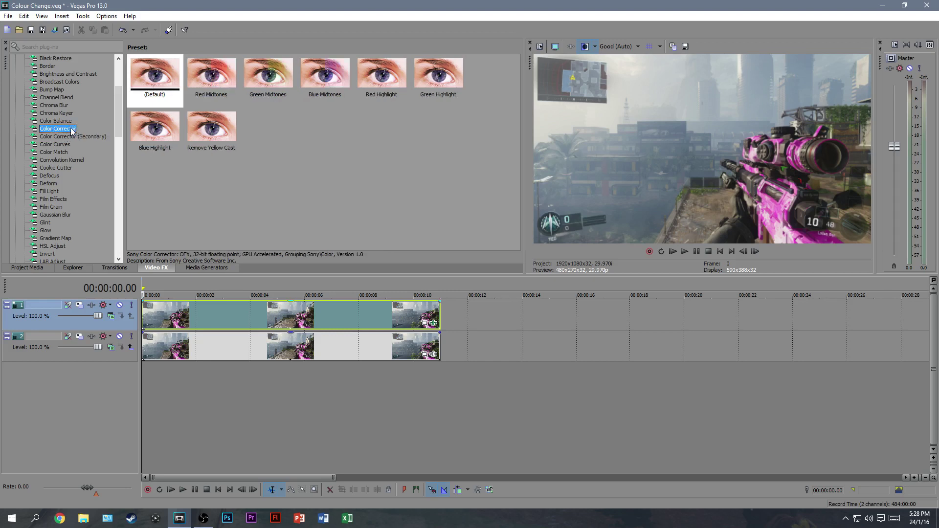
pyautogui.click(63, 137)
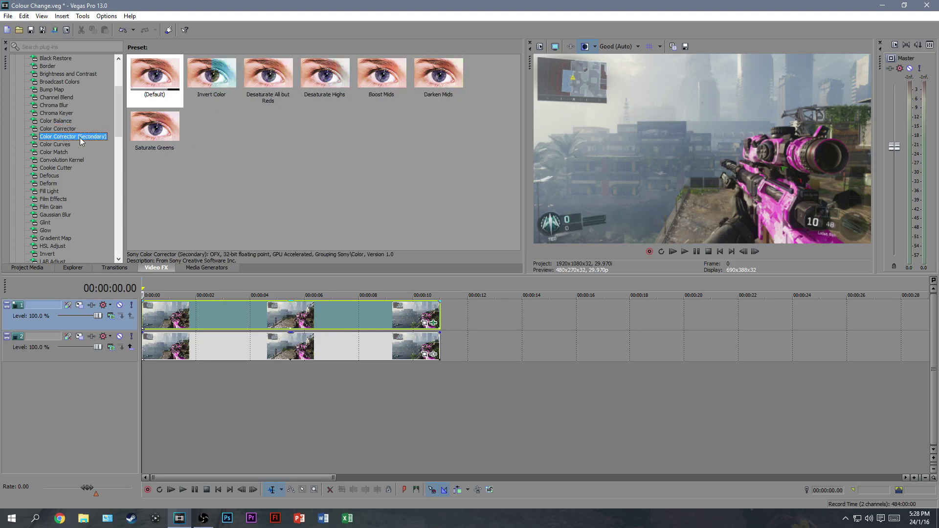
pyautogui.moveTo(64, 139); pyautogui.dragTo(171, 317)
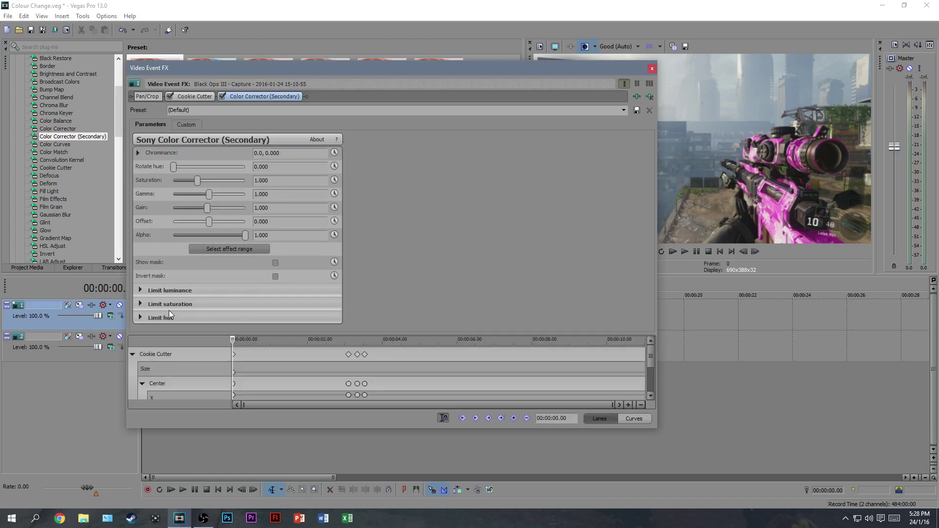
# Step: Raise Rotate hue to 75.918 so the pink rifle turns gold
pyautogui.moveTo(254, 75); pyautogui.dragTo(243, 382)
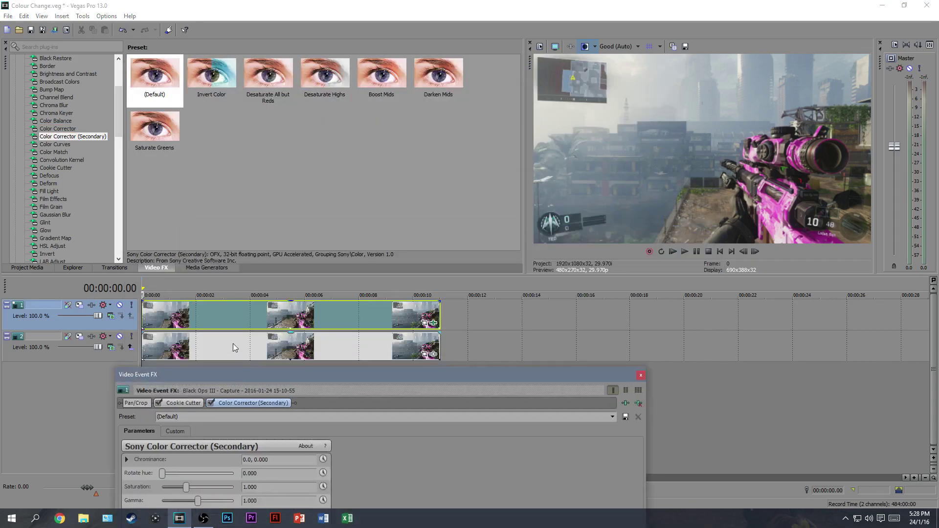
pyautogui.click(232, 343)
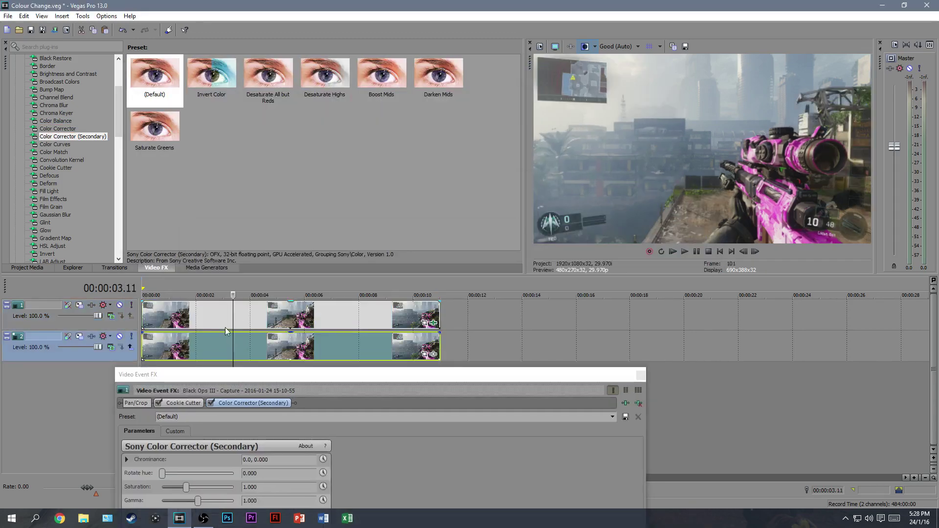
pyautogui.click(204, 310)
pyautogui.moveTo(242, 376); pyautogui.dragTo(131, 307)
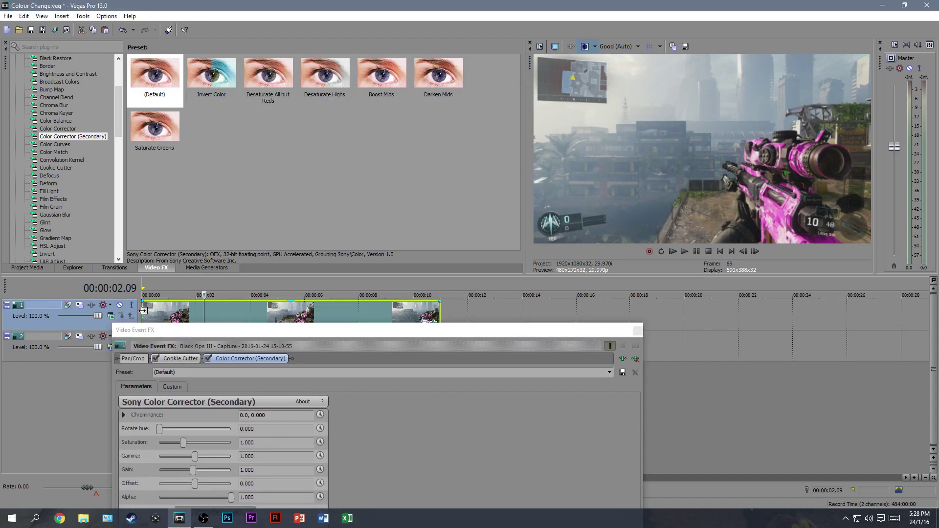
pyautogui.moveTo(178, 329); pyautogui.dragTo(182, 52)
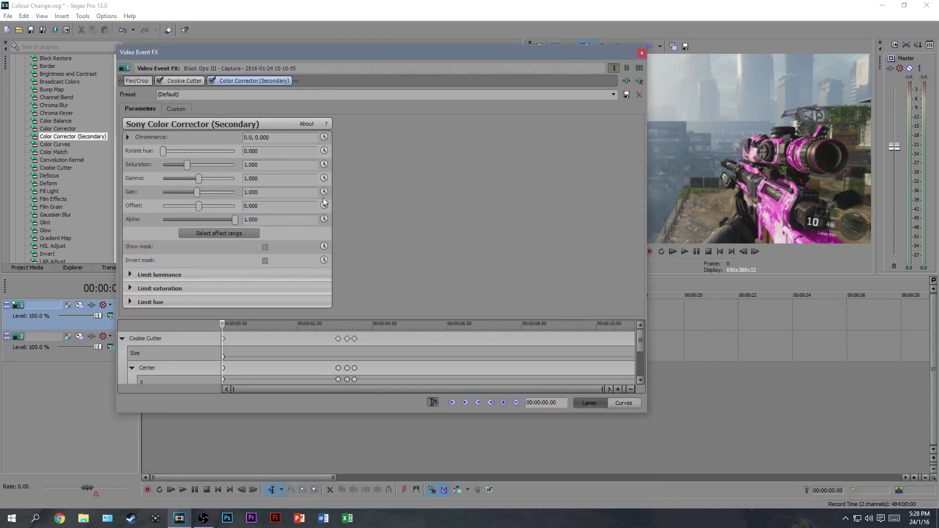
pyautogui.moveTo(165, 152)
pyautogui.mouseDown()
pyautogui.moveTo(191, 151)
pyautogui.moveTo(172, 152)
pyautogui.mouseUp()
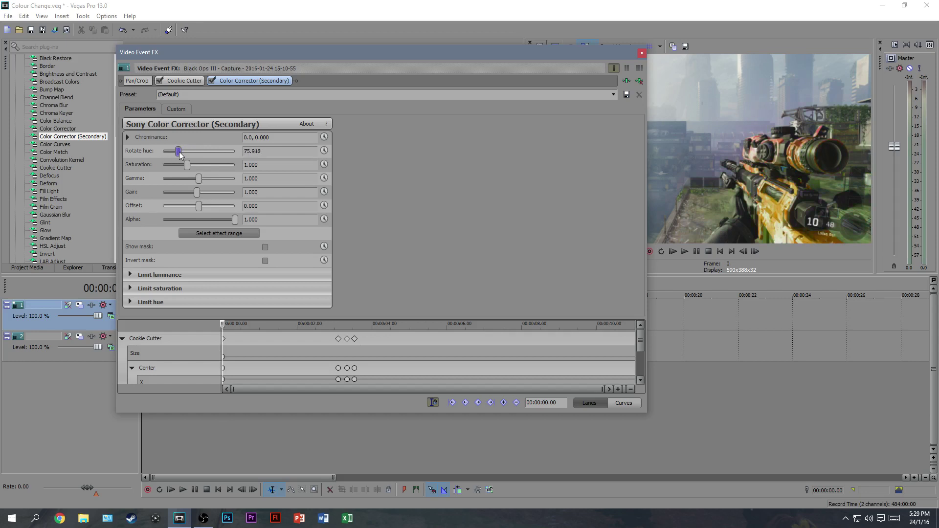
pyautogui.click(641, 53)
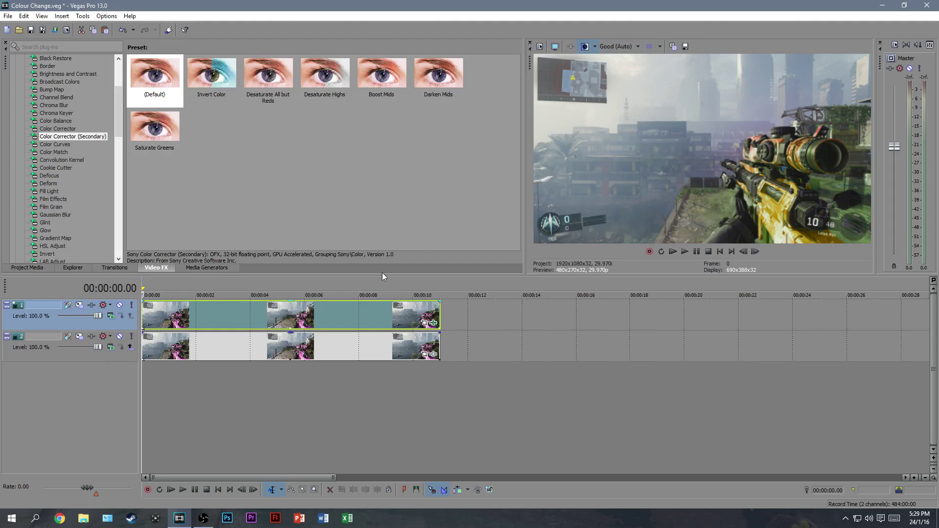
pyautogui.click(684, 251)
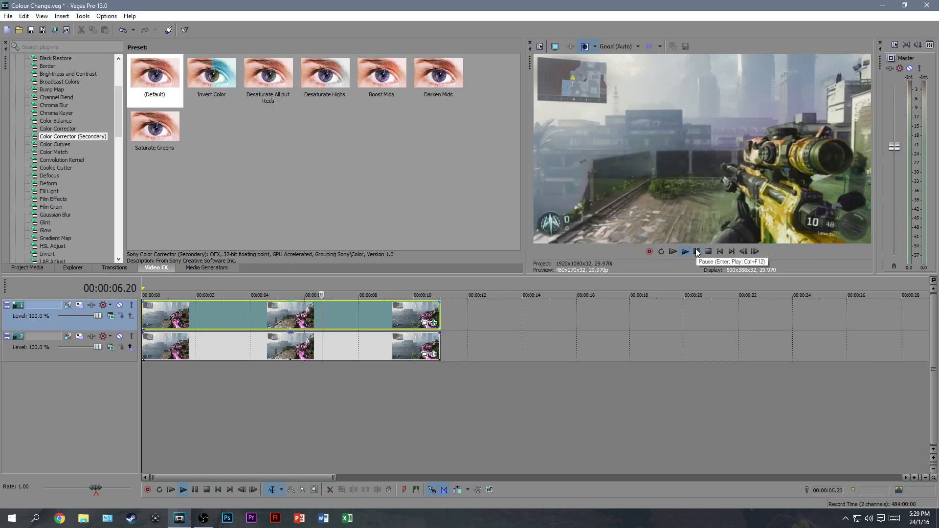
pyautogui.click(697, 251)
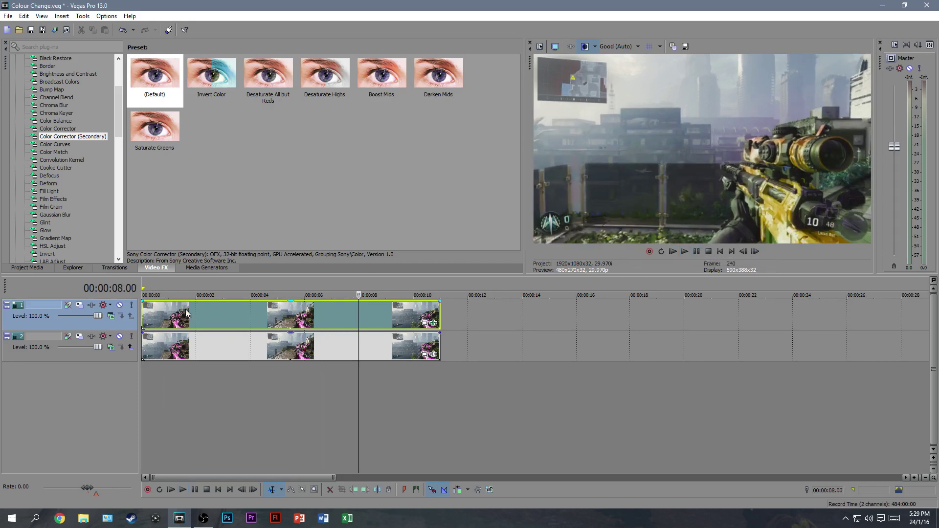
pyautogui.click(143, 316)
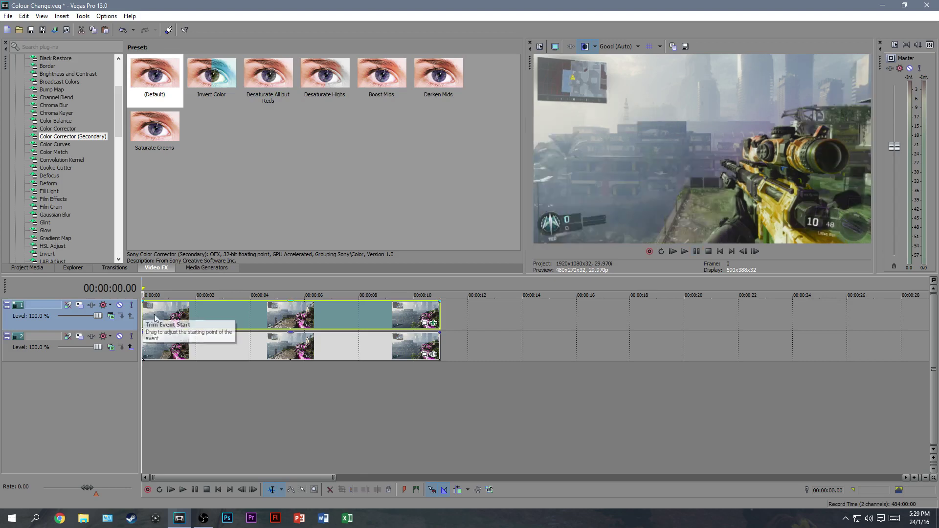
# Step: Reset the top clip's Rotate hue to 0 and enable keyframe animation for it
pyautogui.click(432, 324)
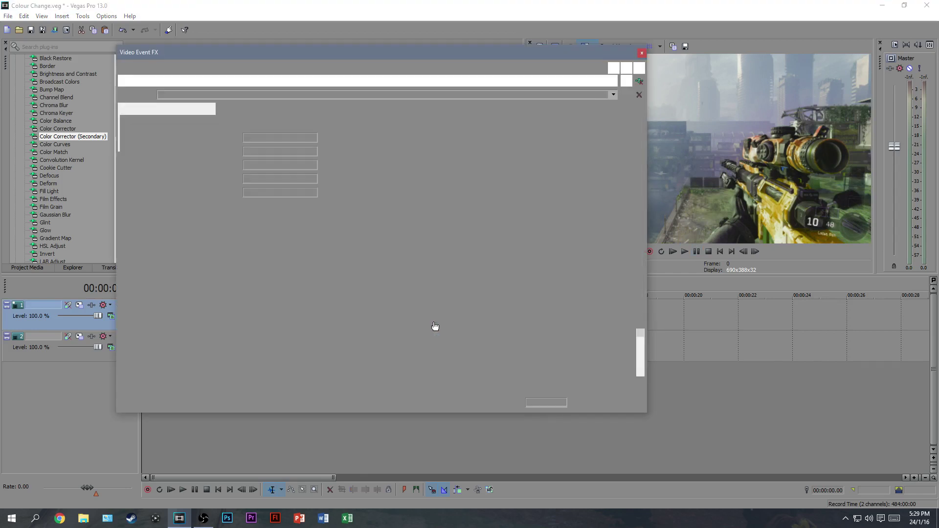
pyautogui.moveTo(180, 151); pyautogui.dragTo(135, 156)
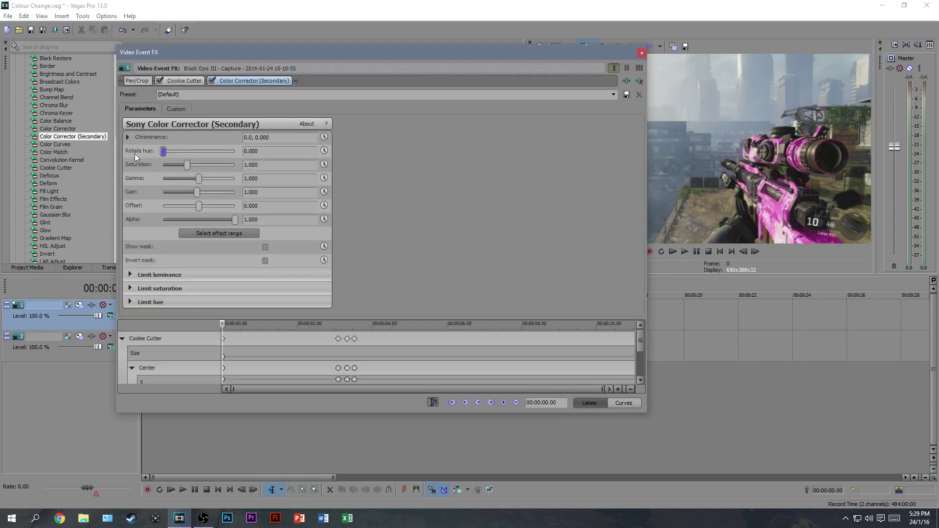
pyautogui.click(323, 152)
# Step: Add rising Rotate hue keyframes just into the clip and at the one-second mark
pyautogui.moveTo(639, 338); pyautogui.dragTo(642, 372)
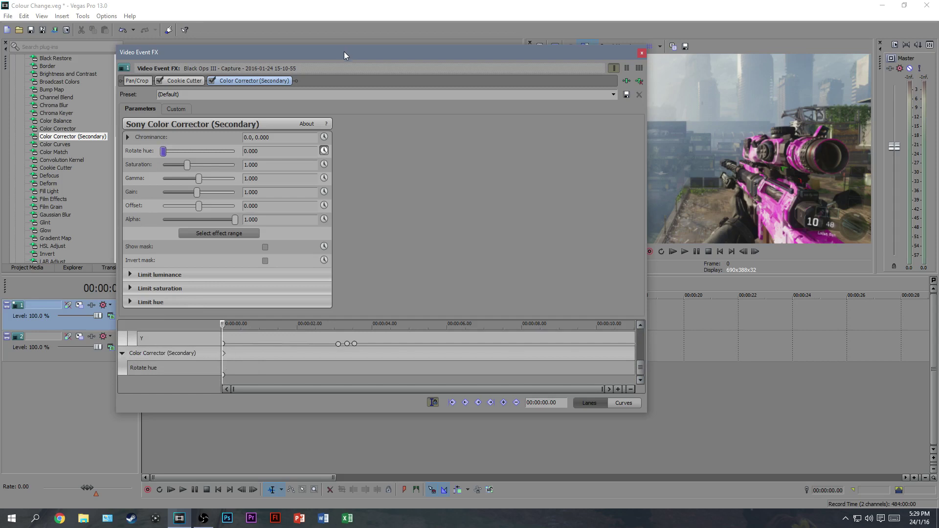
pyautogui.click(241, 336)
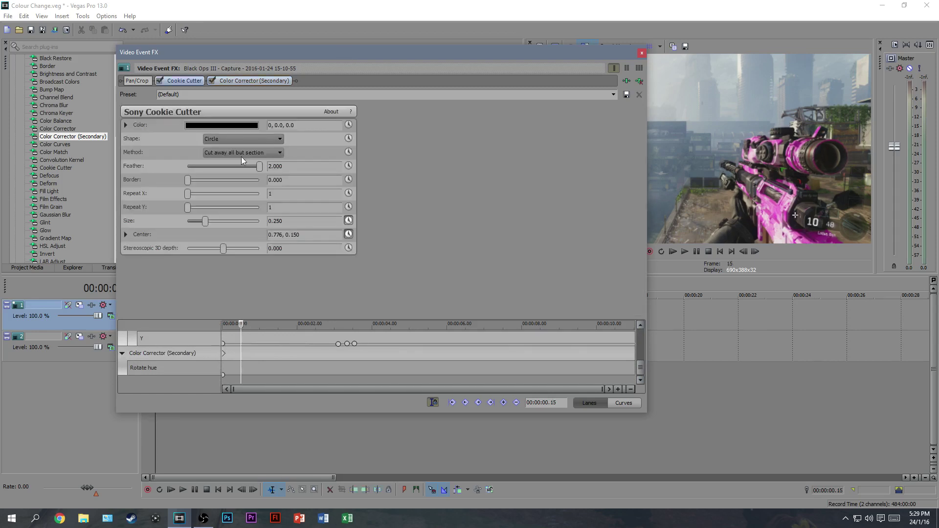
pyautogui.click(249, 81)
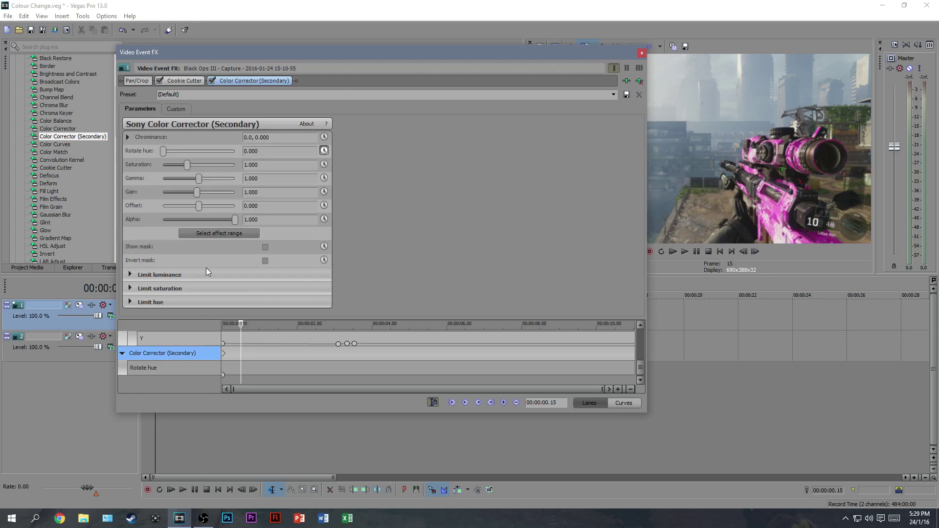
pyautogui.moveTo(164, 152); pyautogui.dragTo(176, 155)
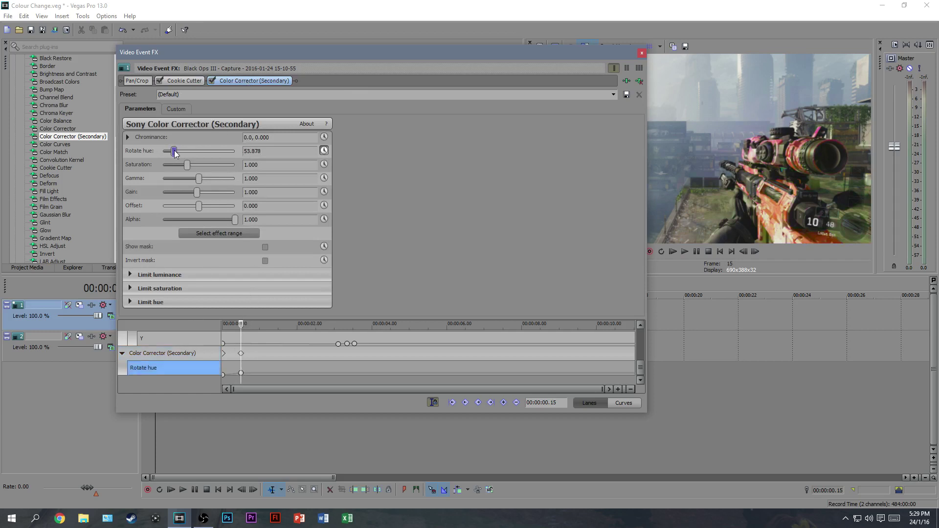
pyautogui.click(259, 351)
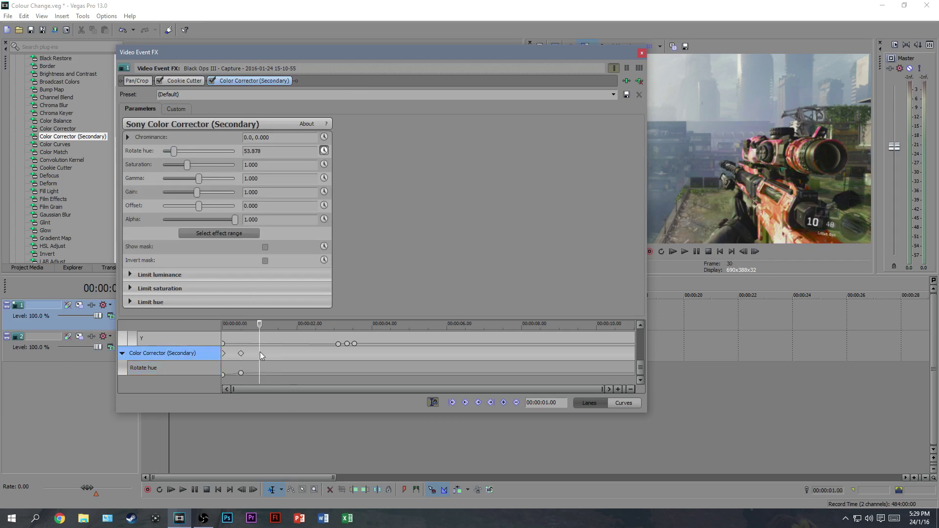
pyautogui.moveTo(173, 152); pyautogui.dragTo(191, 154)
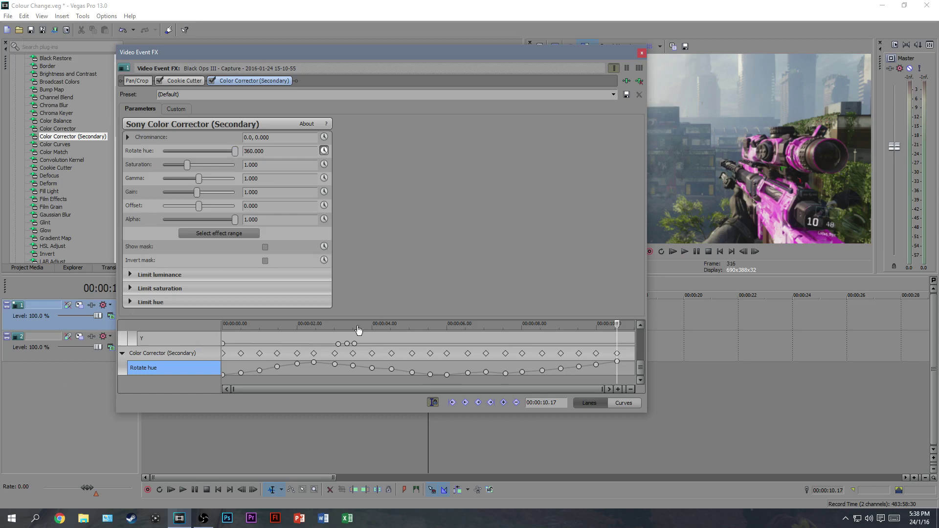
pyautogui.click(641, 53)
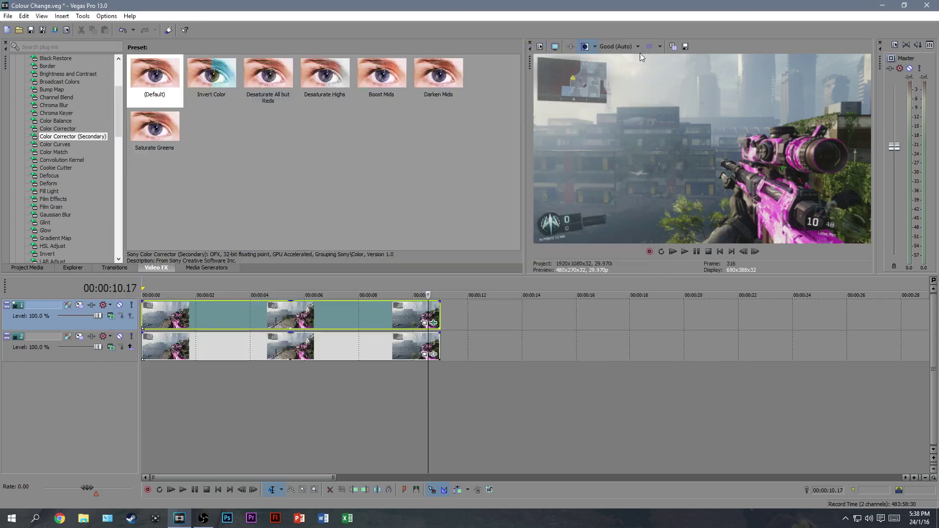
pyautogui.click(143, 317)
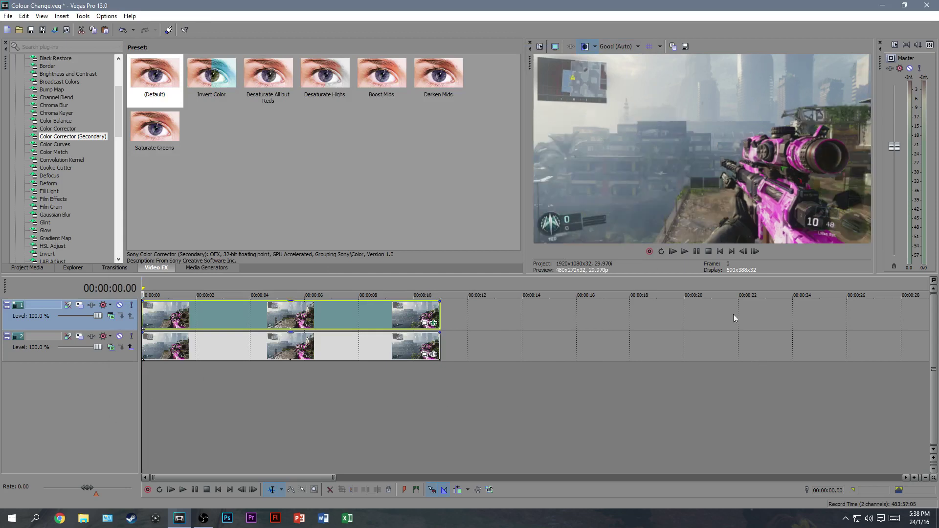
pyautogui.click(684, 251)
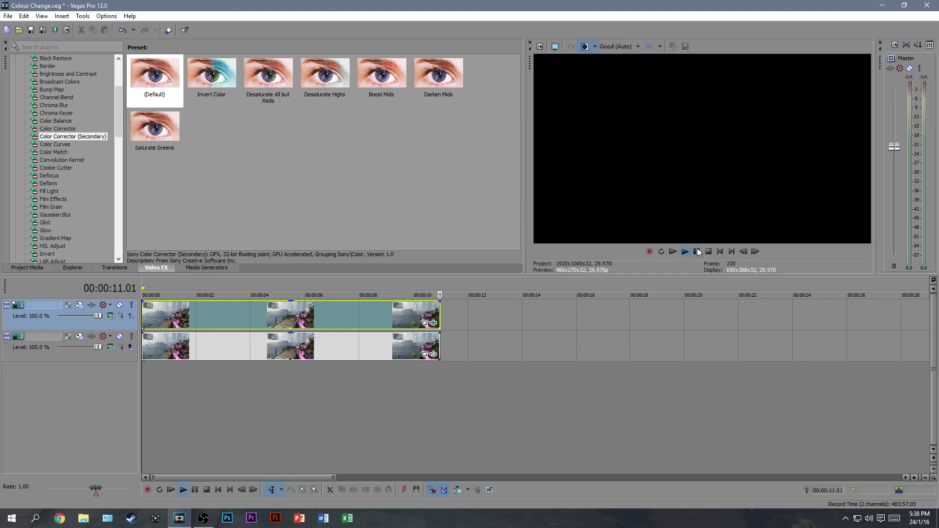
pyautogui.click(697, 250)
pyautogui.click(143, 316)
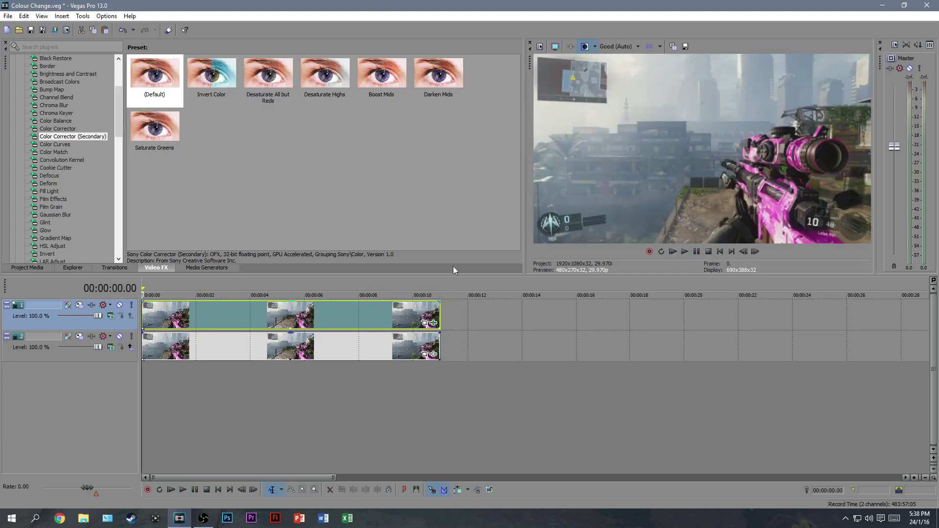
pyautogui.click(697, 251)
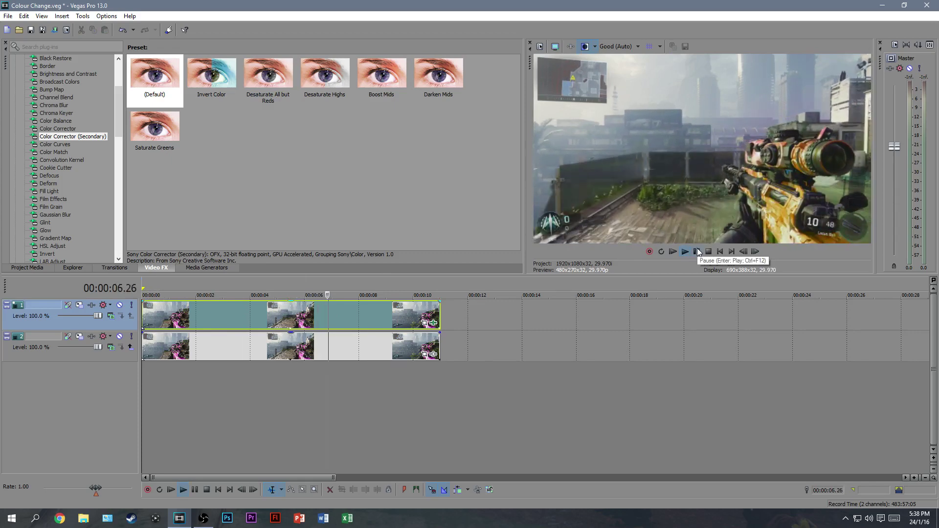
pyautogui.click(697, 251)
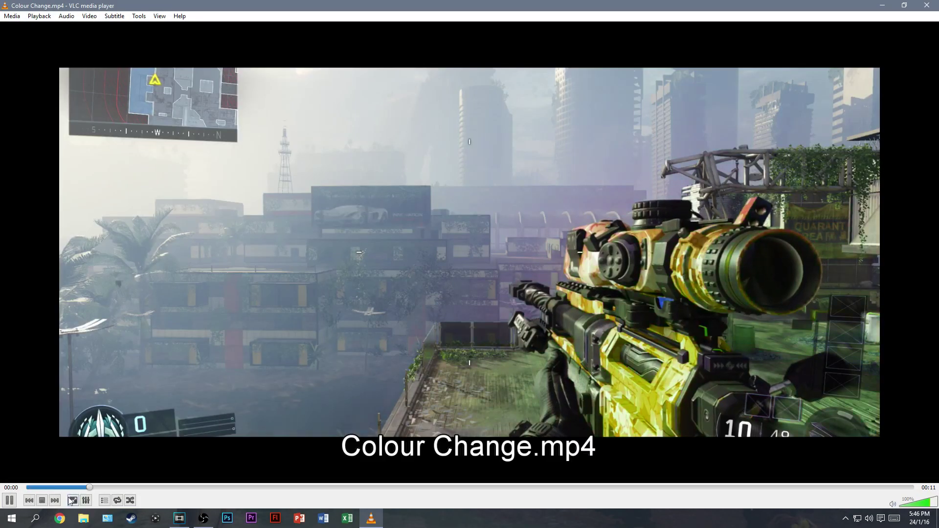
# Step: Switch VLC's playback of Colour Change.mp4 to fullscreen
pyautogui.click(72, 500)
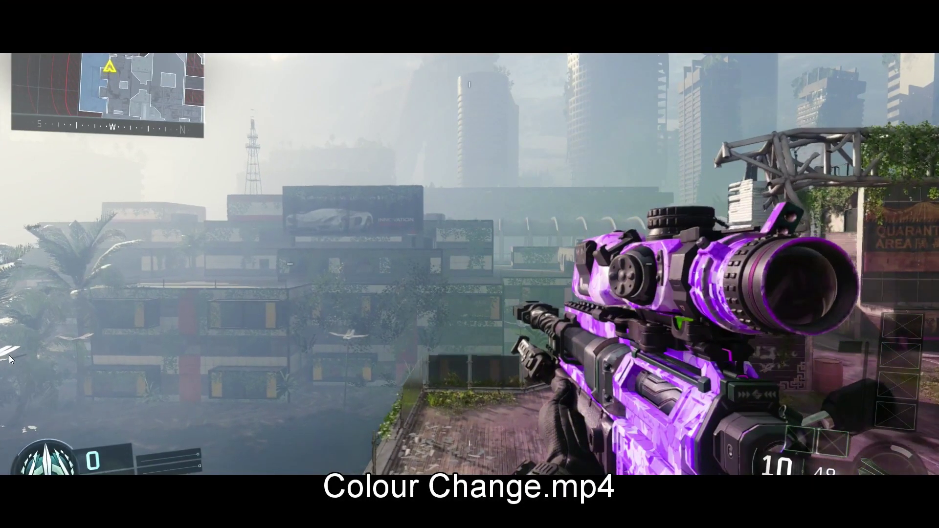